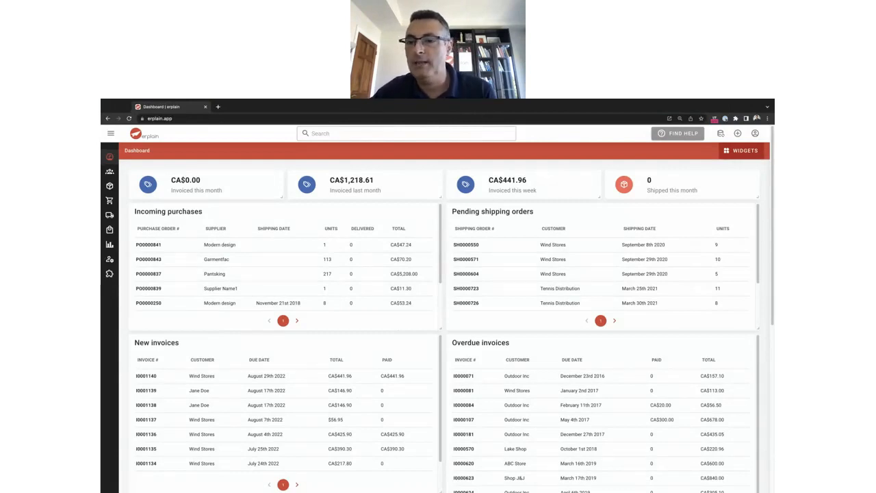
- Start a new single product and turn on batch tracking for it
{"action": "left_click", "coordinate": [738, 134]}
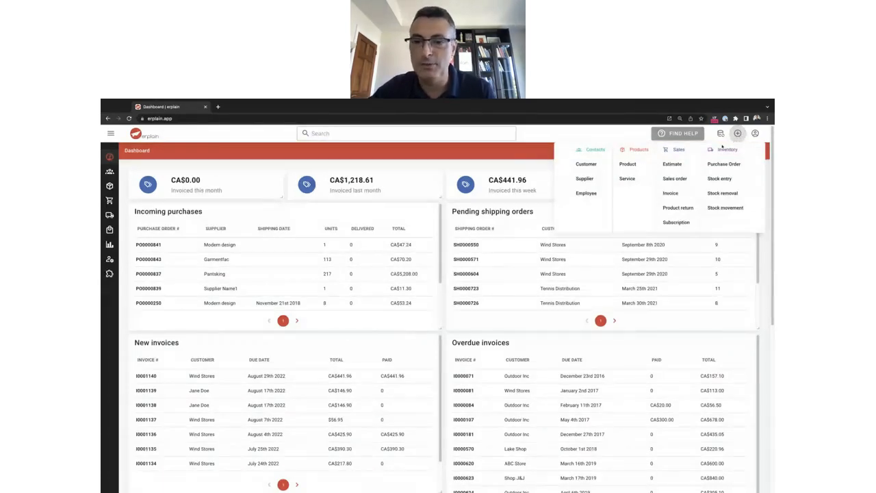
{"action": "left_click", "coordinate": [633, 167]}
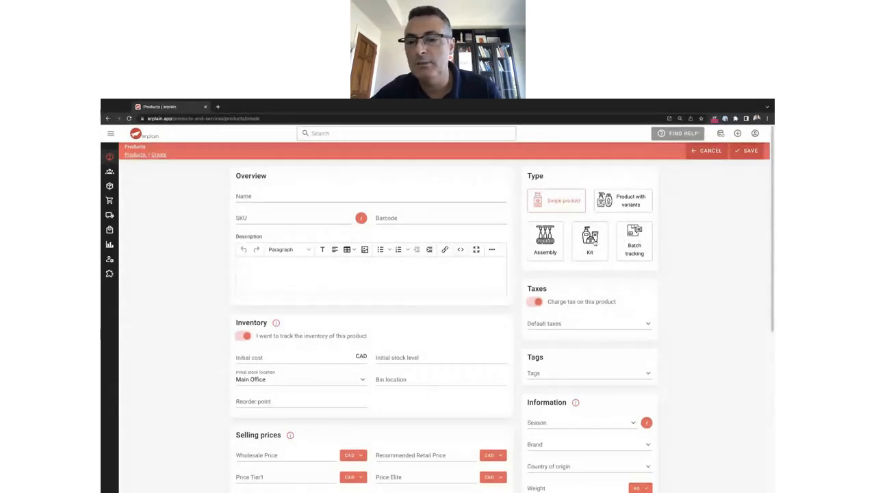
{"action": "left_click", "coordinate": [632, 240]}
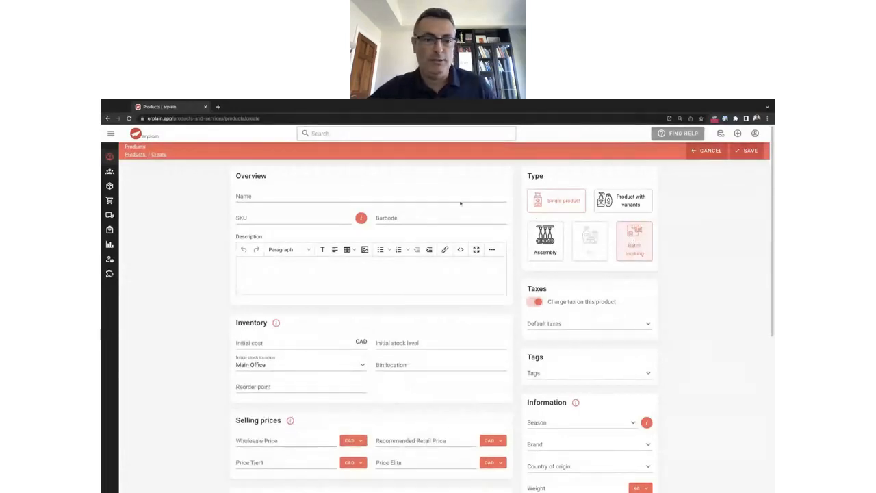
- Name the product Cheese fondue, give it the SKU CH001, and save it
{"action": "left_click", "coordinate": [295, 194]}
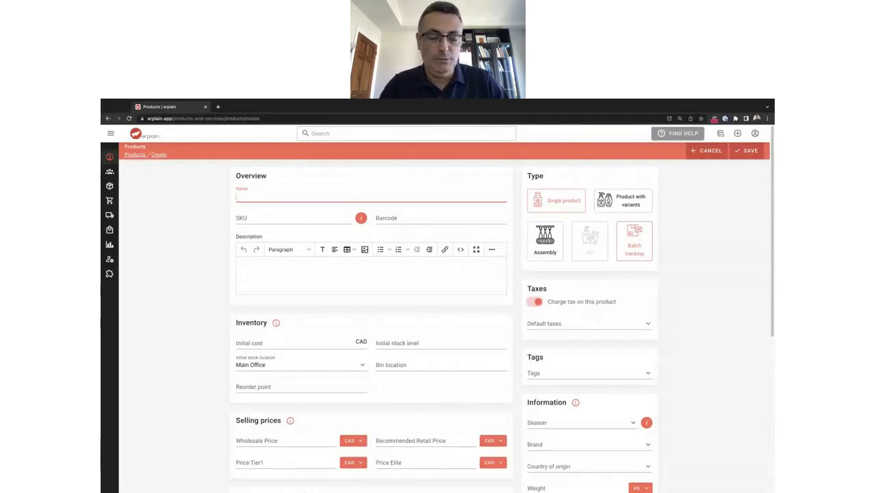
{"action": "type", "text": "Che"}
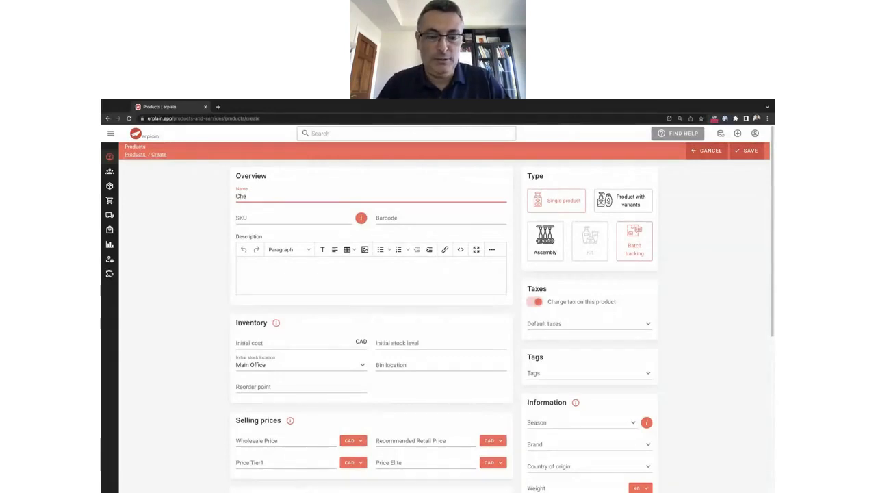
{"action": "type", "text": "ese fo"}
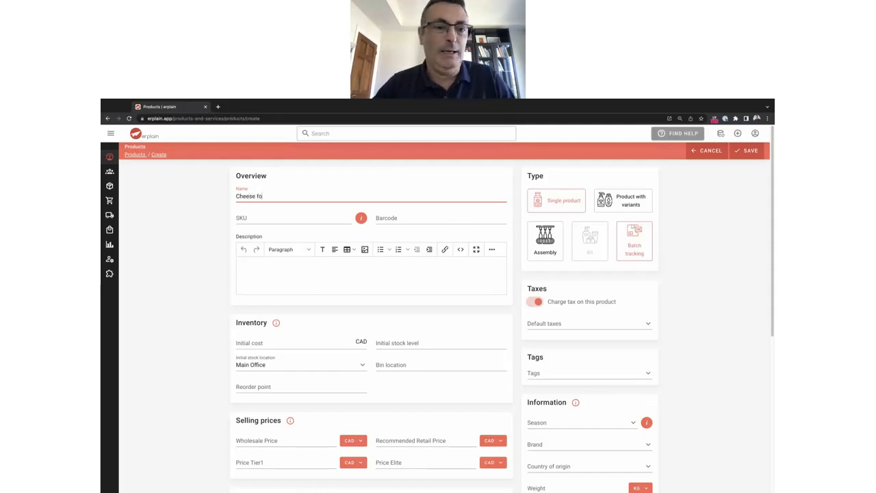
{"action": "type", "text": "ndue"}
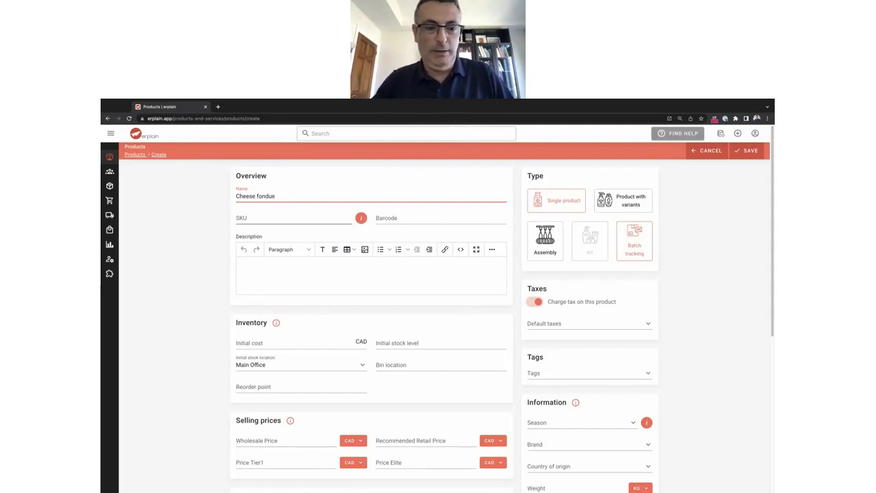
{"action": "left_click", "coordinate": [244, 218]}
{"action": "type", "text": "CH"}
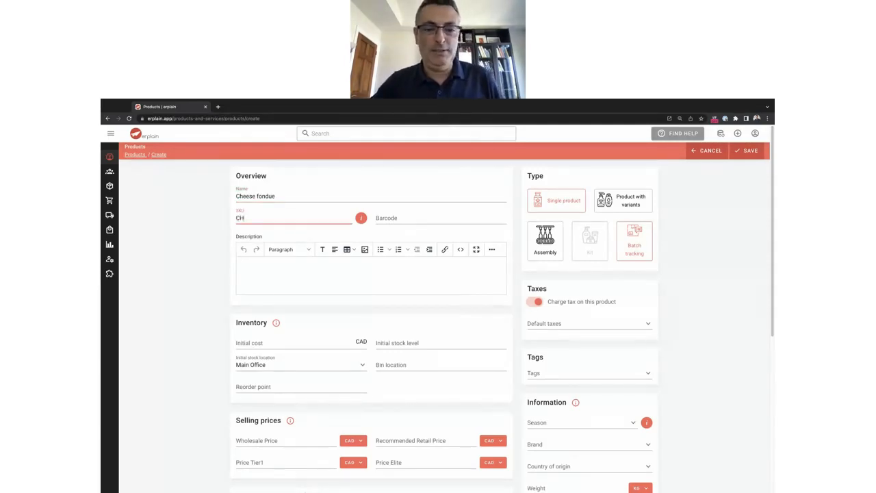
{"action": "type", "text": "001"}
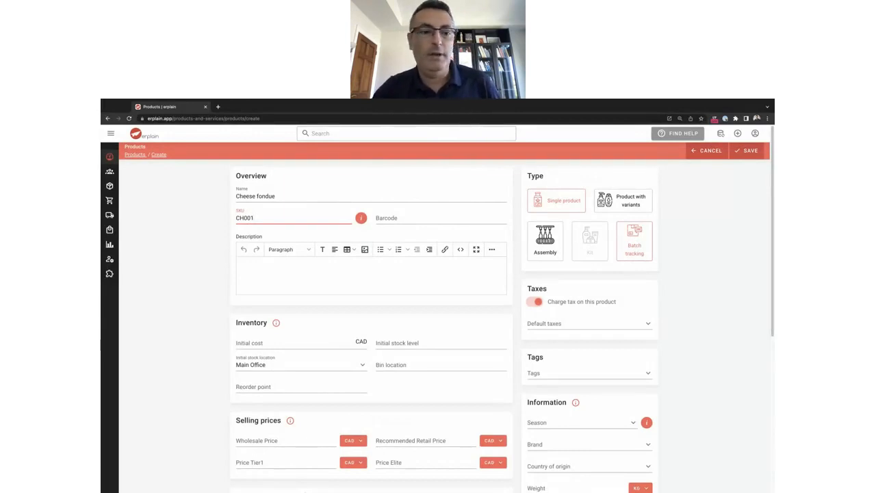
{"action": "left_click", "coordinate": [746, 152]}
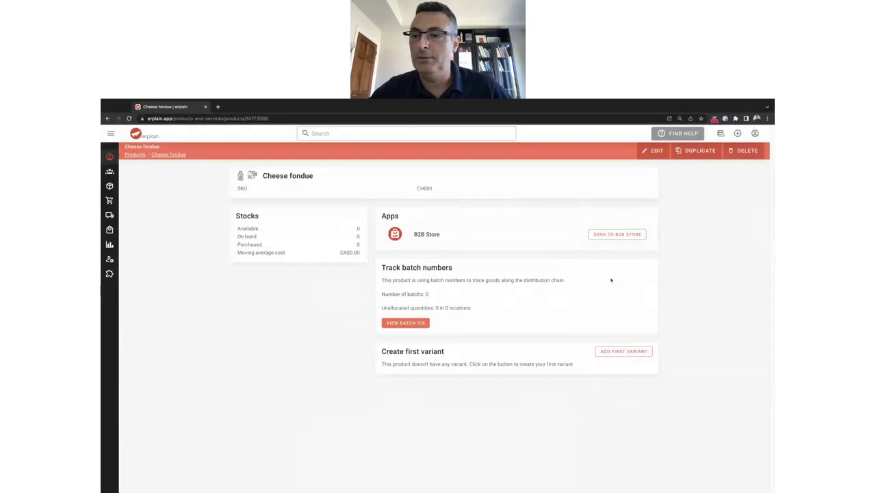
- Start a new purchase order for the supplier Garmentfac and add the Cheese fondue product to it
{"action": "left_click", "coordinate": [737, 132]}
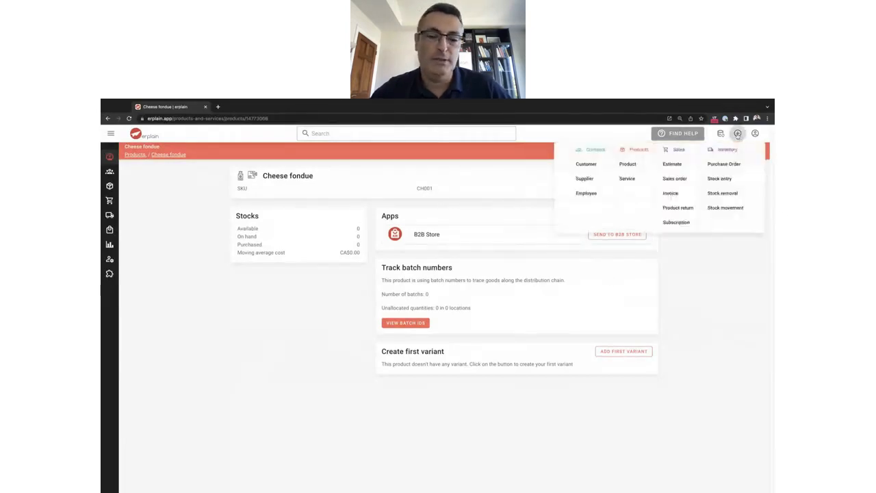
{"action": "left_click", "coordinate": [722, 164]}
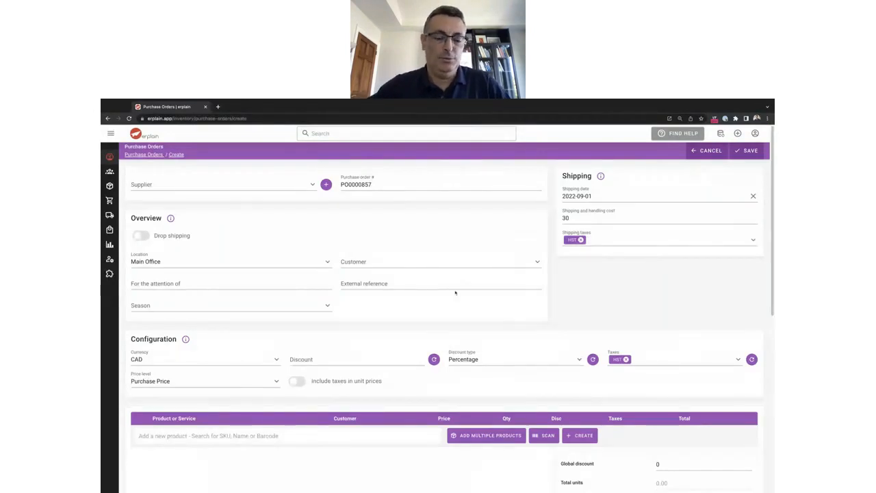
{"action": "left_click", "coordinate": [186, 186]}
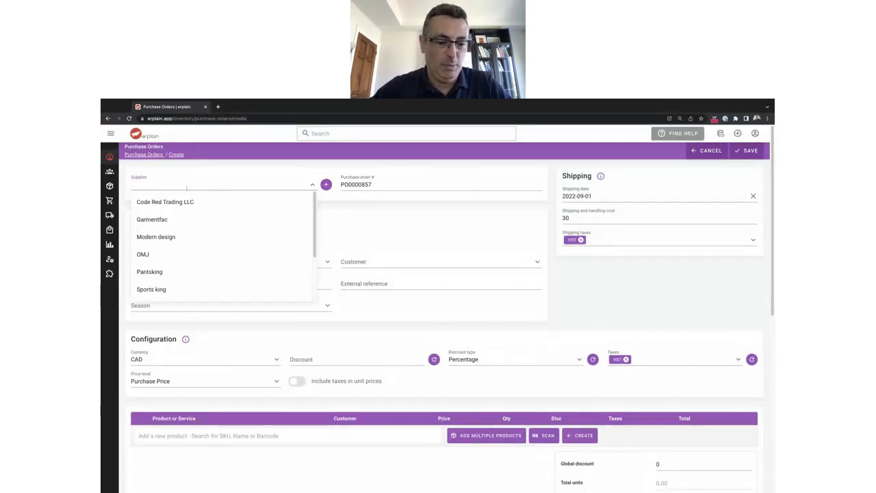
{"action": "left_click", "coordinate": [154, 220]}
{"action": "left_click", "coordinate": [193, 434]}
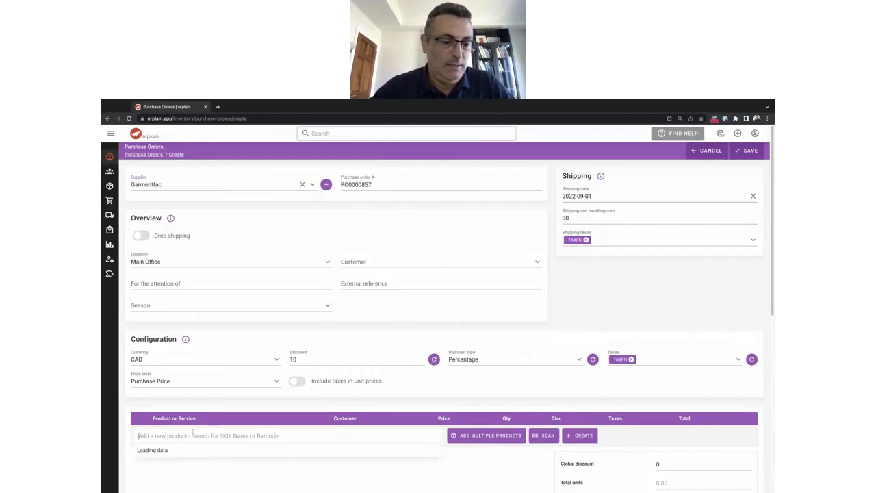
{"action": "type", "text": "cheese"}
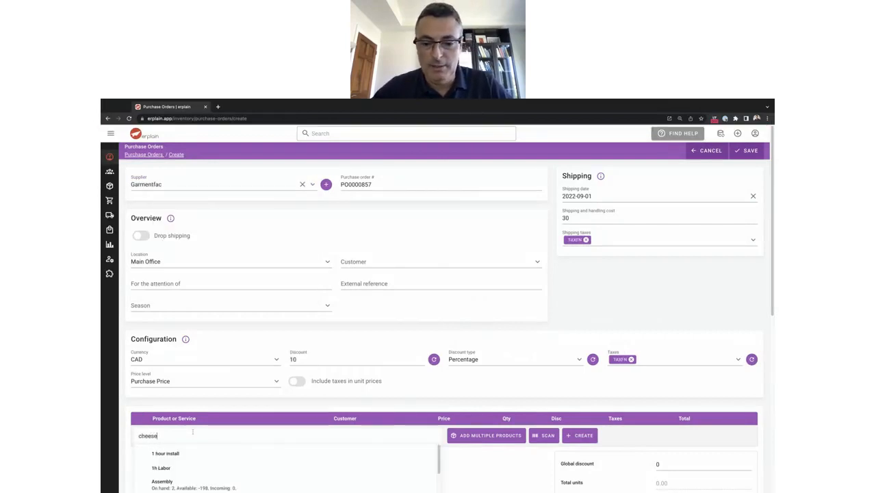
{"action": "left_click", "coordinate": [190, 457]}
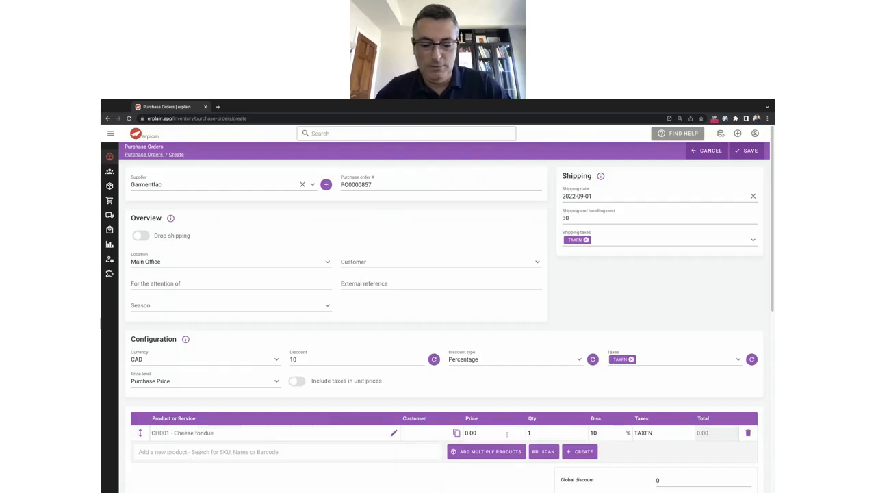
- Set the Cheese fondue line's price to 50 and quantity to 10, and save the purchase order
{"action": "left_click", "coordinate": [497, 433]}
{"action": "key", "text": "BackSpace"}
{"action": "key", "text": "BackSpace"}
{"action": "key", "text": "BackSpace"}
{"action": "key", "text": "BackSpace"}
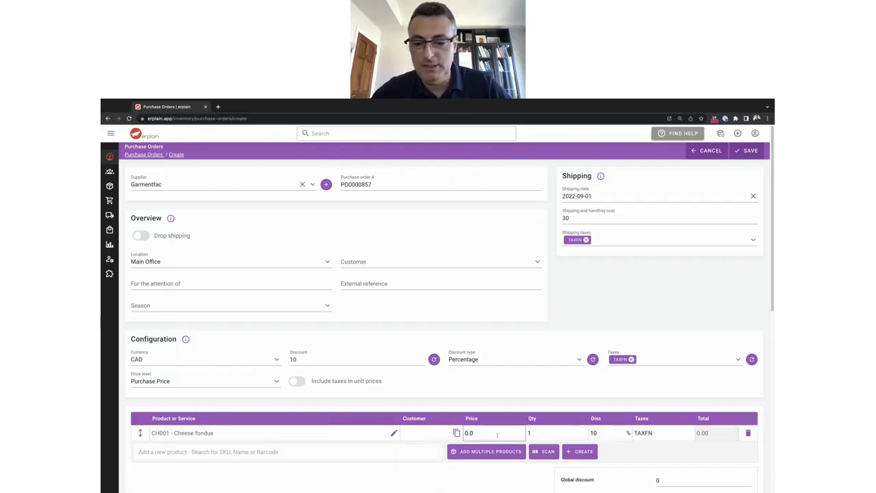
{"action": "type", "text": "50"}
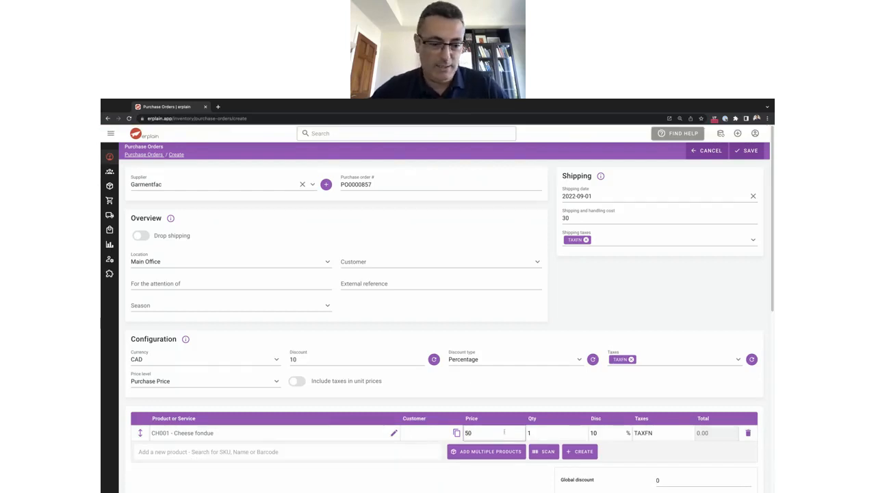
{"action": "left_click", "coordinate": [546, 431]}
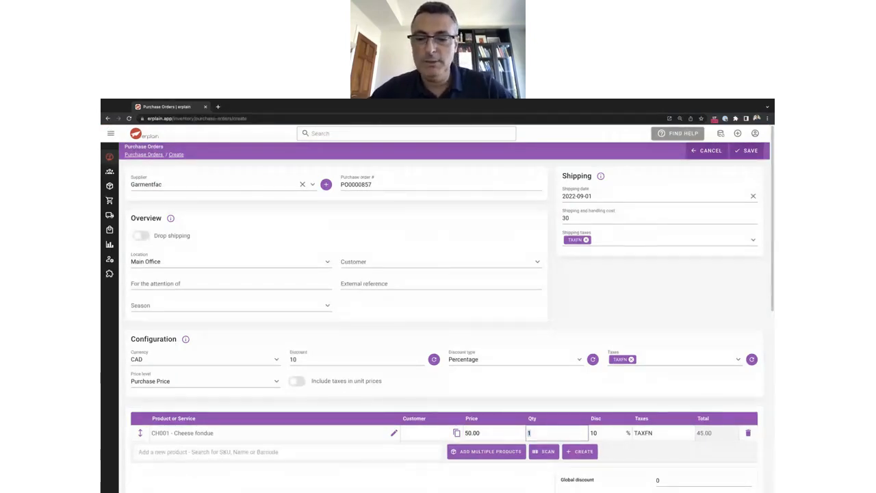
{"action": "type", "text": "0"}
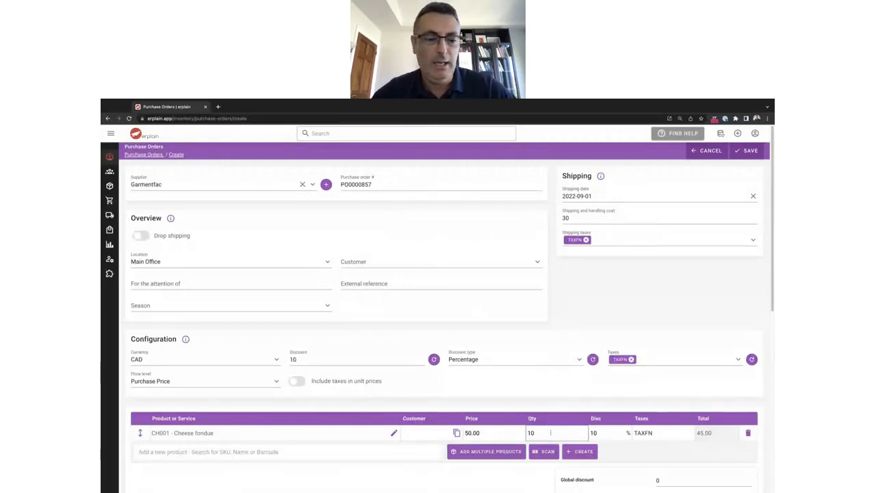
{"action": "scroll", "coordinate": [538, 404], "scroll_direction": "down", "scroll_amount": 1}
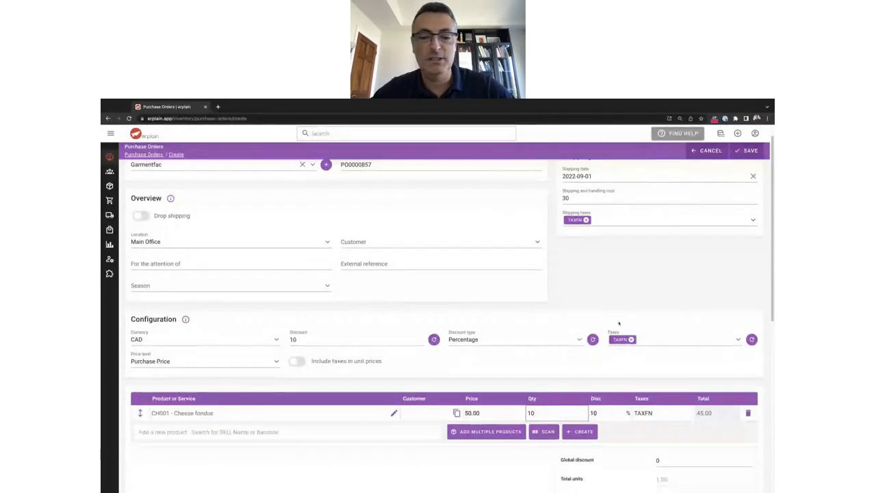
{"action": "left_click", "coordinate": [747, 150]}
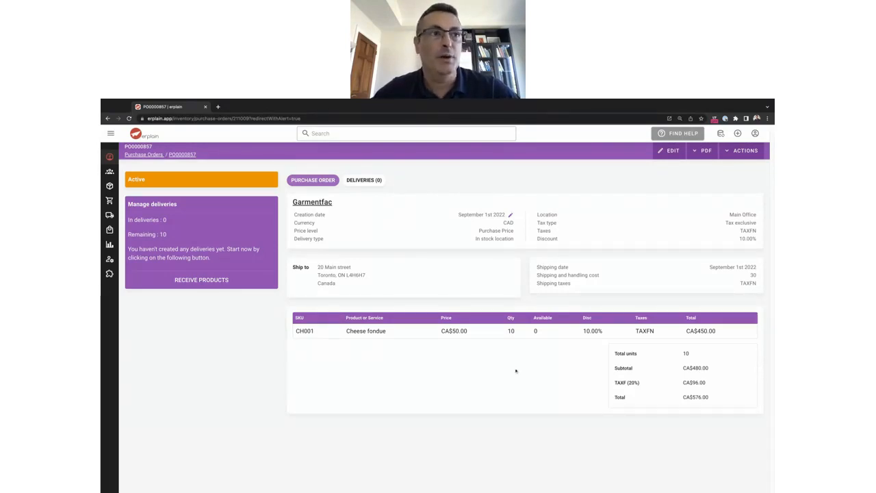
- Start receiving the purchase order's products and open the batch selection for the Cheese fondue delivery line
{"action": "left_click", "coordinate": [203, 280]}
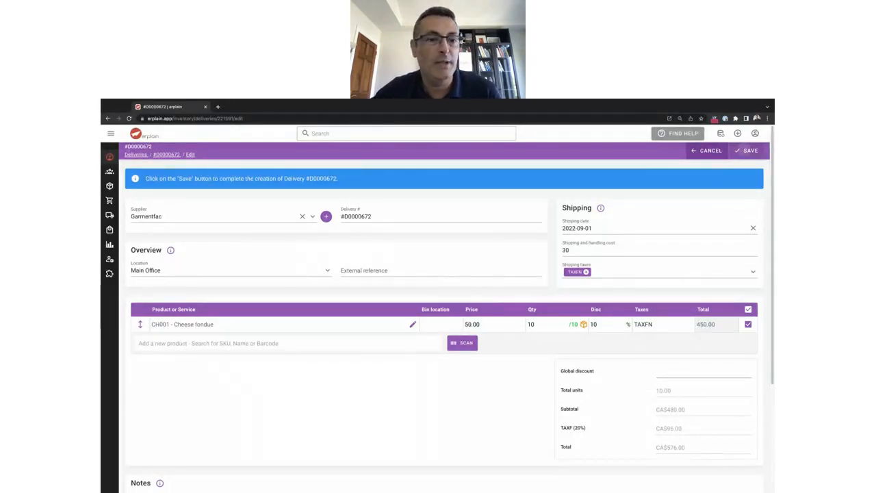
{"action": "left_click", "coordinate": [745, 150]}
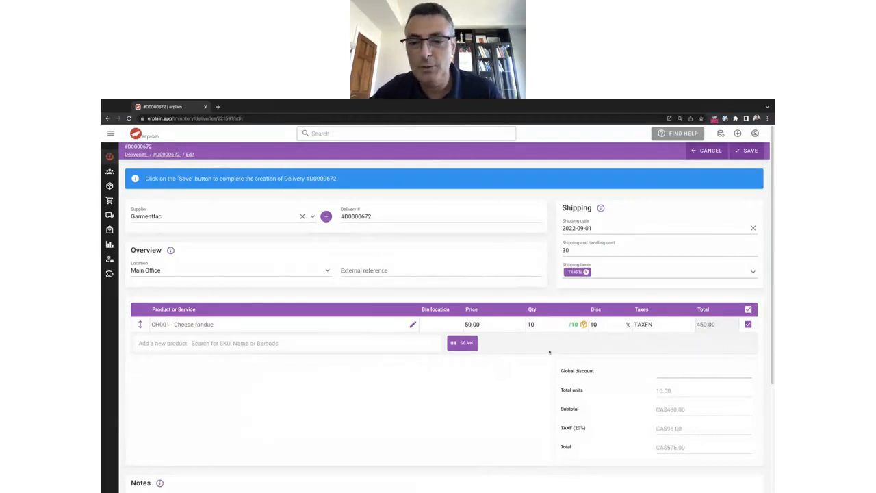
{"action": "left_click", "coordinate": [583, 325]}
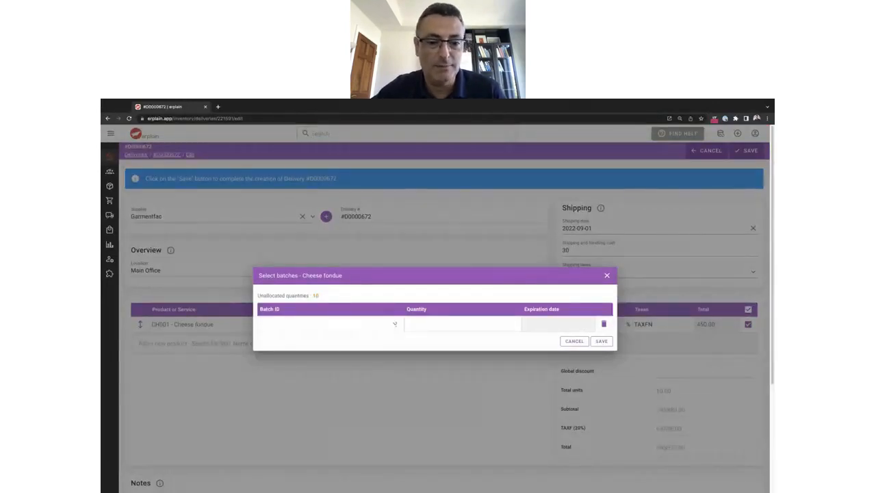
- Create a new batch with the ID ABC-123 for the received Cheese fondue
{"action": "left_click", "coordinate": [394, 324]}
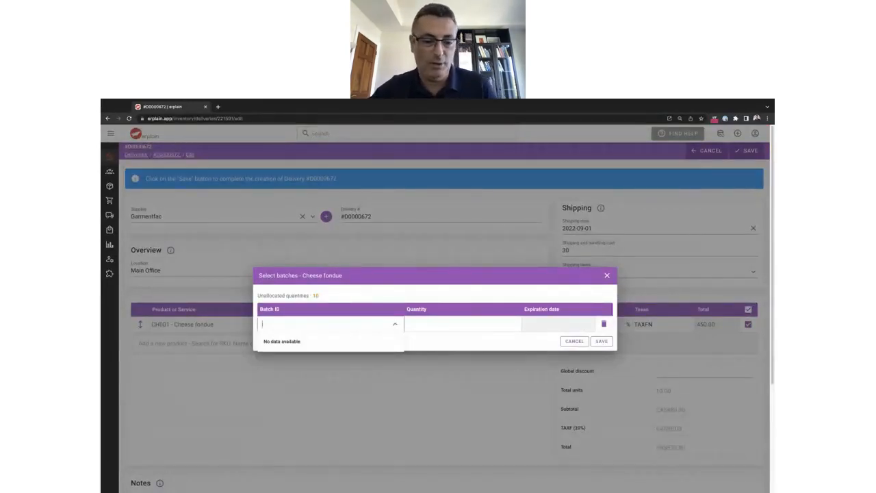
{"action": "left_click", "coordinate": [421, 343]}
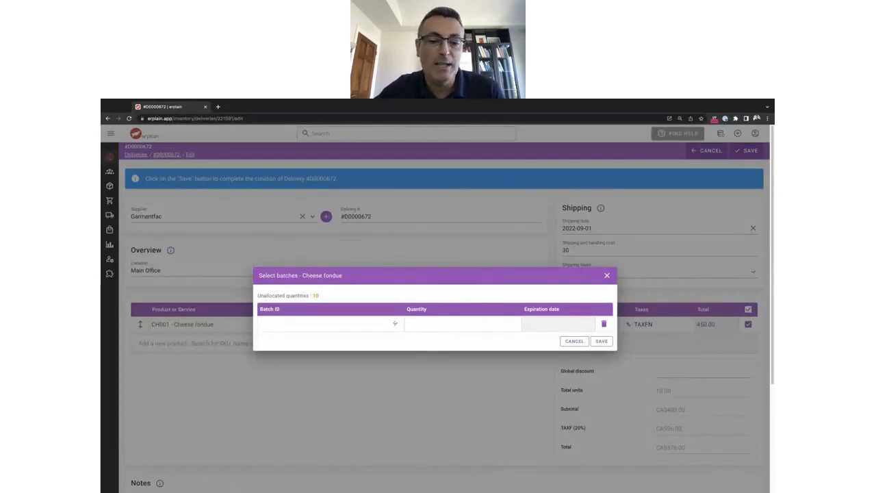
{"action": "left_click", "coordinate": [324, 324]}
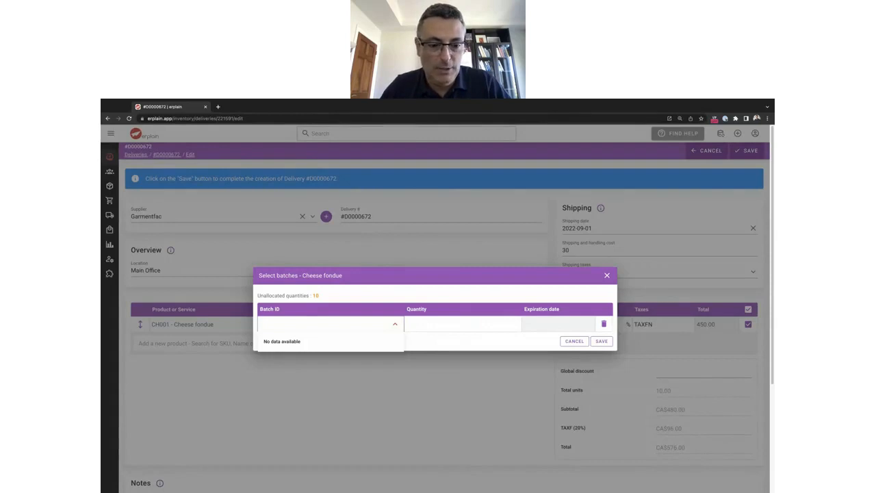
{"action": "type", "text": "A"}
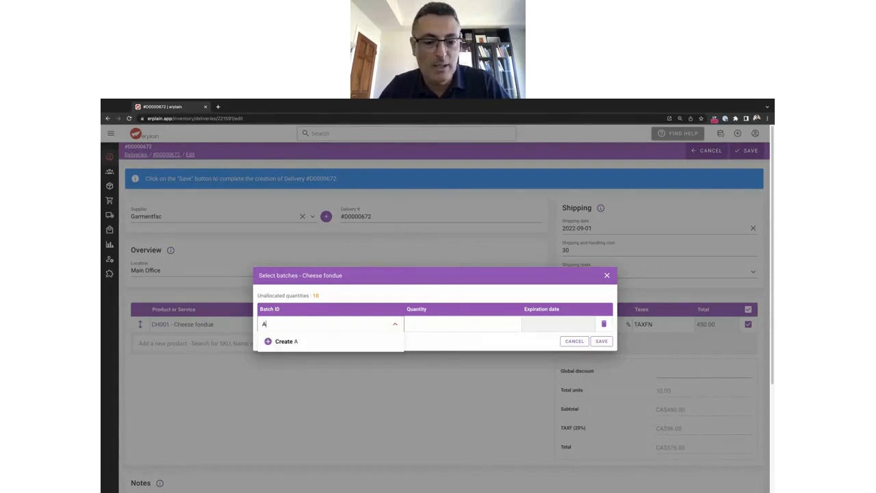
{"action": "type", "text": "BC-1"}
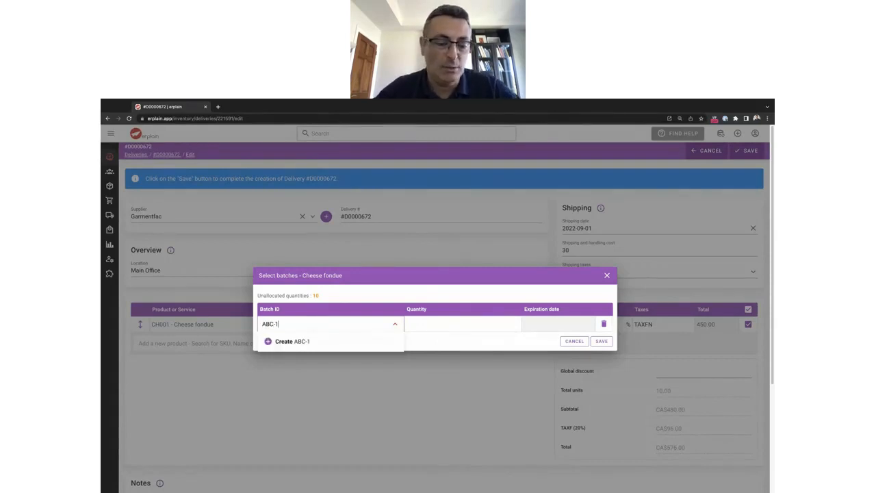
{"action": "type", "text": "23"}
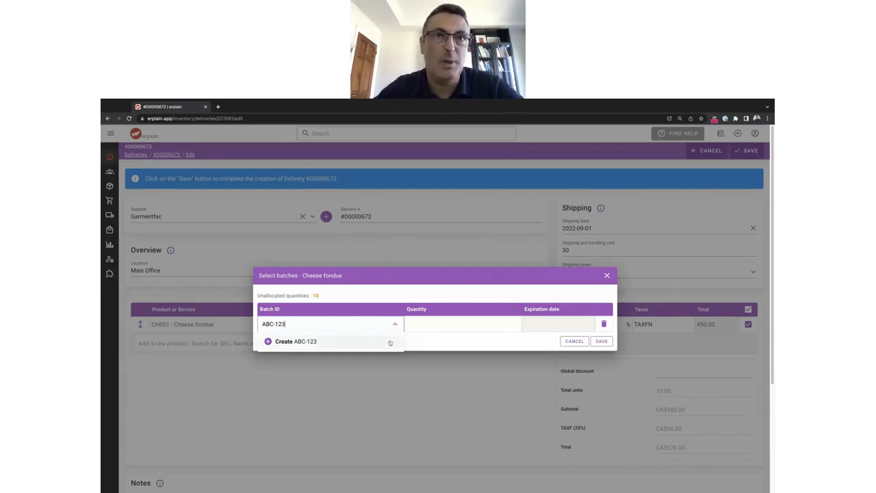
{"action": "left_click", "coordinate": [287, 341]}
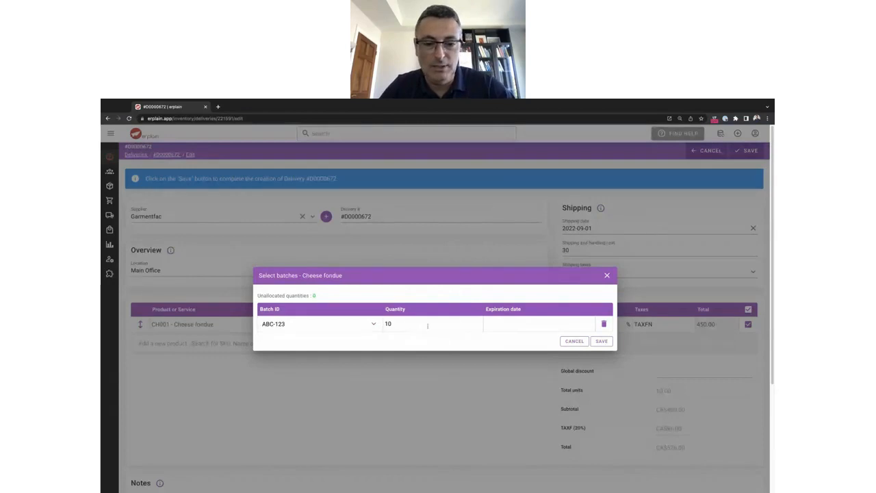
- Set batch ABC-123's quantity to 5 and its expiration date to 2023-01-31
{"action": "left_click", "coordinate": [413, 326]}
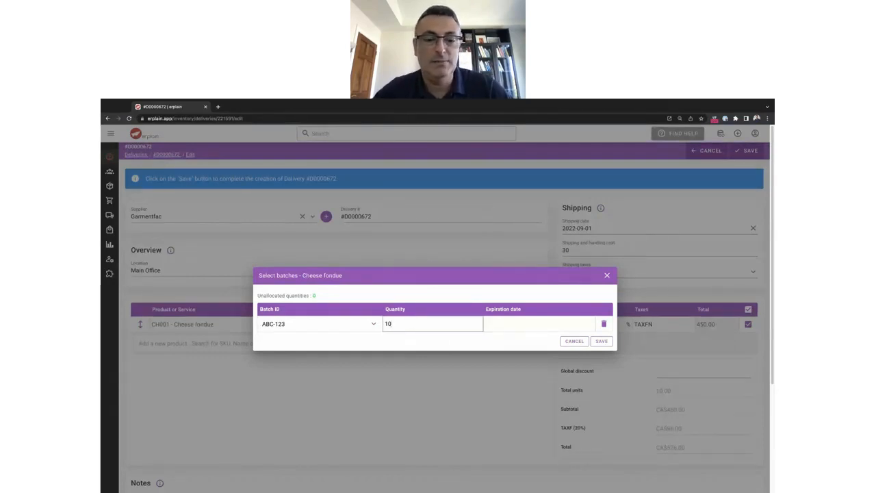
{"action": "key", "text": "BackSpace"}
{"action": "key", "text": "BackSpace"}
{"action": "type", "text": "5"}
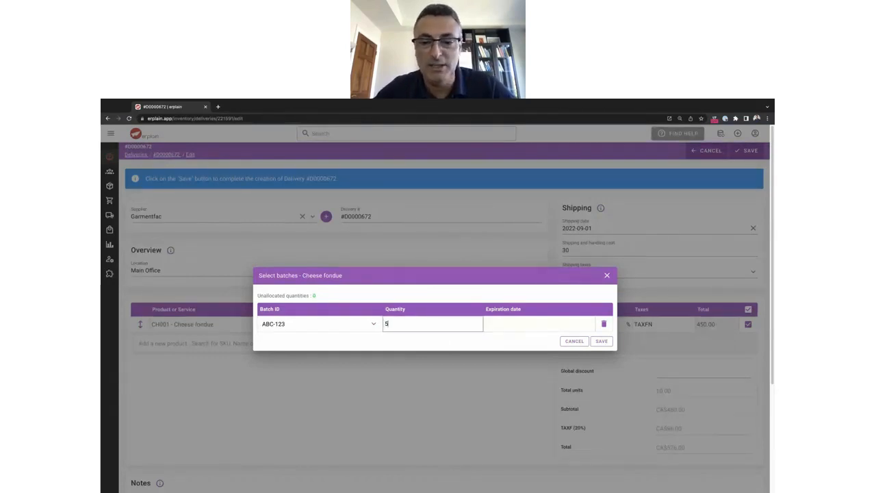
{"action": "left_click", "coordinate": [516, 330]}
{"action": "left_click", "coordinate": [516, 316]}
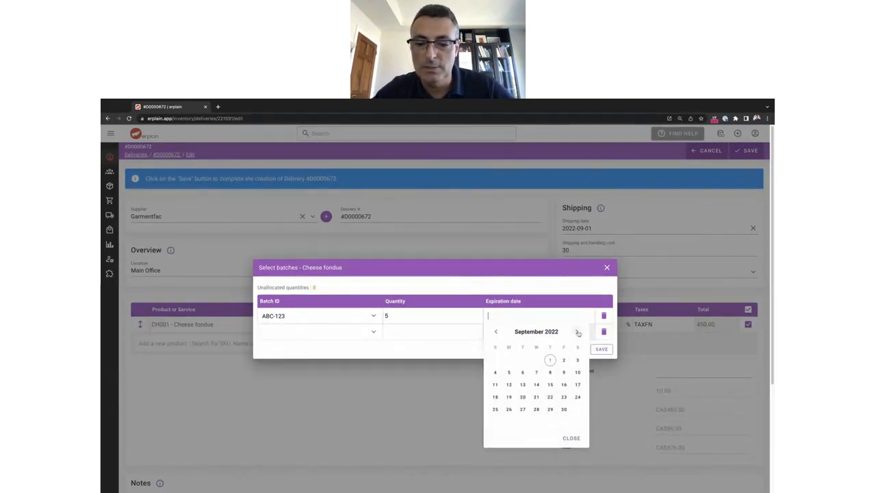
{"action": "left_click", "coordinate": [576, 331]}
{"action": "left_click", "coordinate": [576, 332]}
{"action": "left_click", "coordinate": [577, 331]}
{"action": "left_click", "coordinate": [576, 331]}
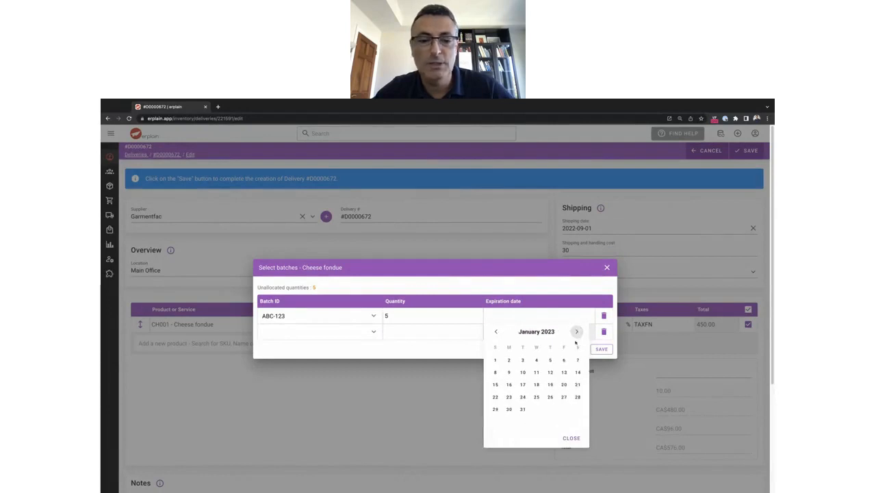
{"action": "left_click", "coordinate": [522, 410]}
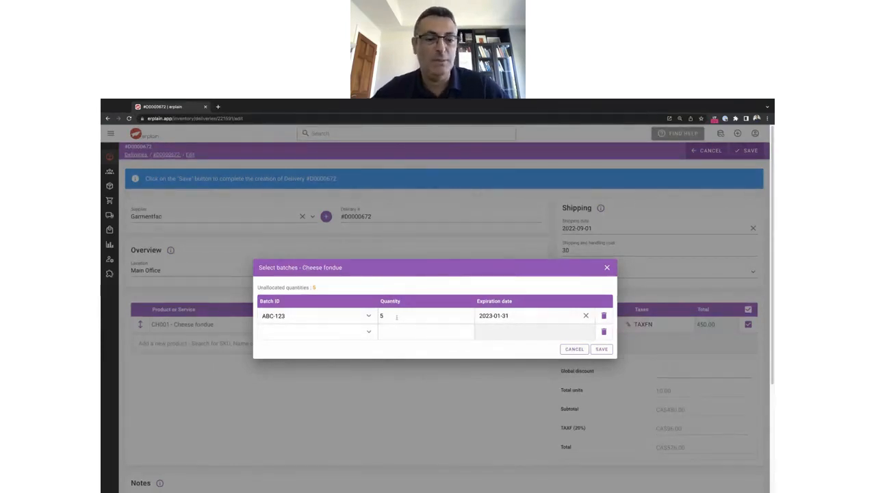
- Create a second batch with the ID ABC-124 for the remaining Cheese fondue units
{"action": "left_click", "coordinate": [360, 333]}
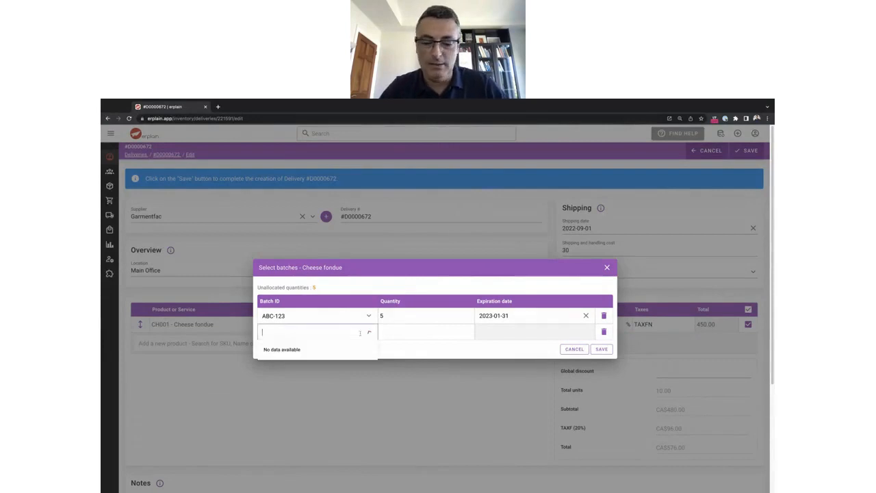
{"action": "type", "text": "ABC=12"}
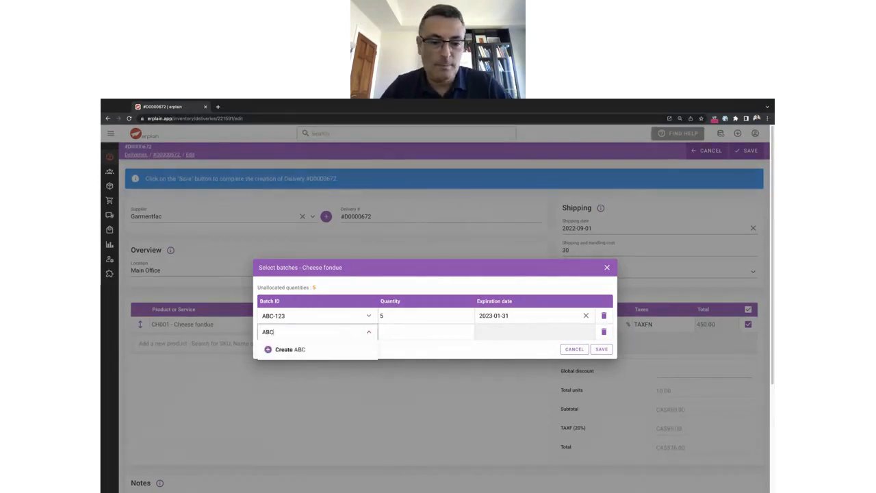
{"action": "key", "text": "BackSpace"}
{"action": "key", "text": "BackSpace"}
{"action": "key", "text": "BackSpace"}
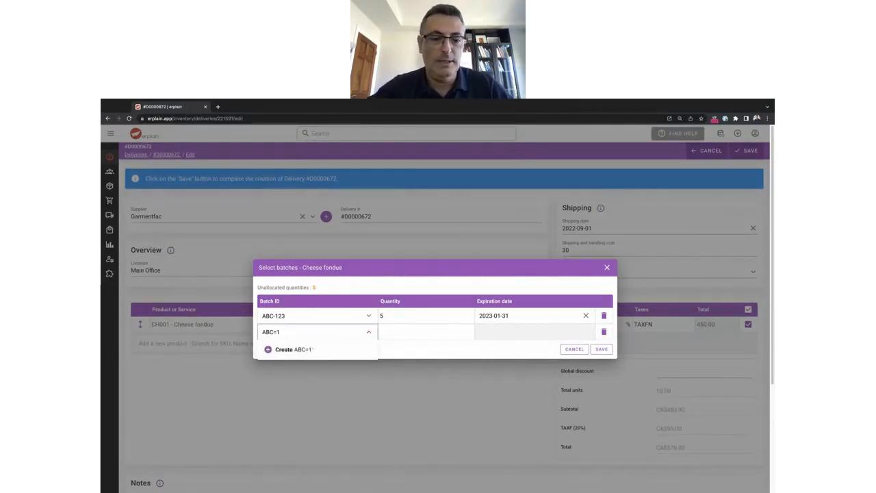
{"action": "type", "text": "-124"}
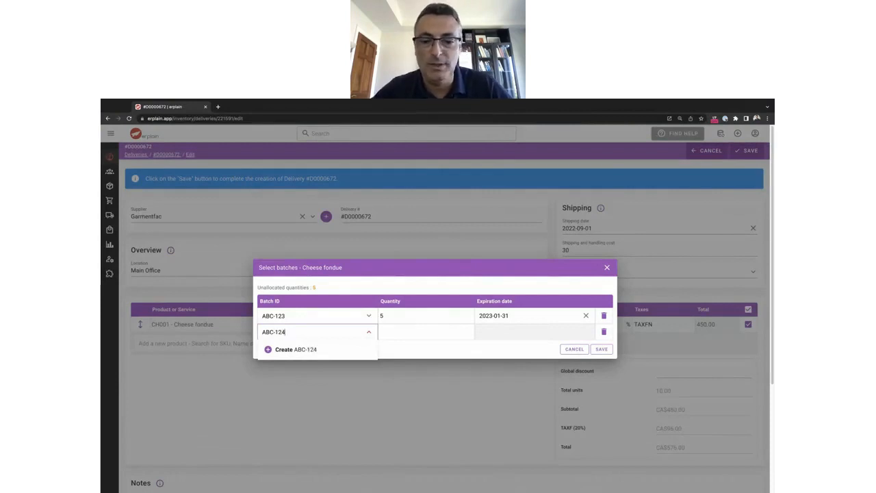
{"action": "left_click", "coordinate": [339, 348]}
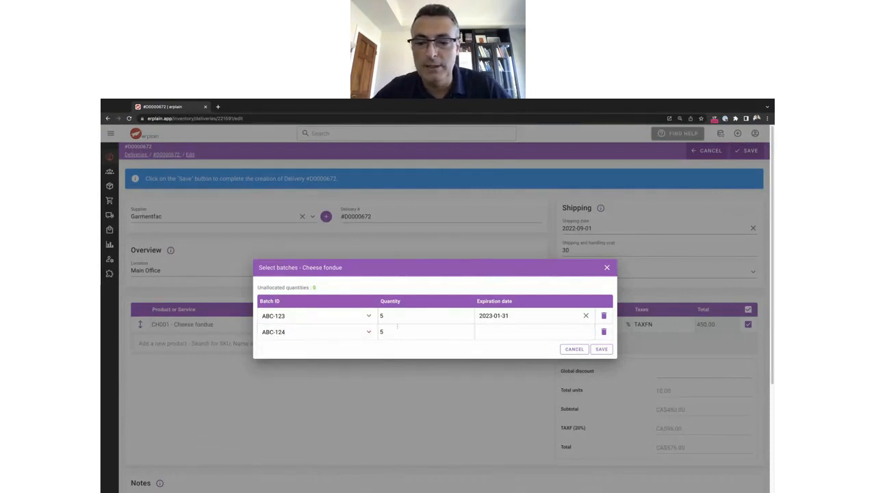
- Set batch ABC-124's expiration date to 2023-03-15, and save the batch allocation and the delivery
{"action": "left_click", "coordinate": [508, 333]}
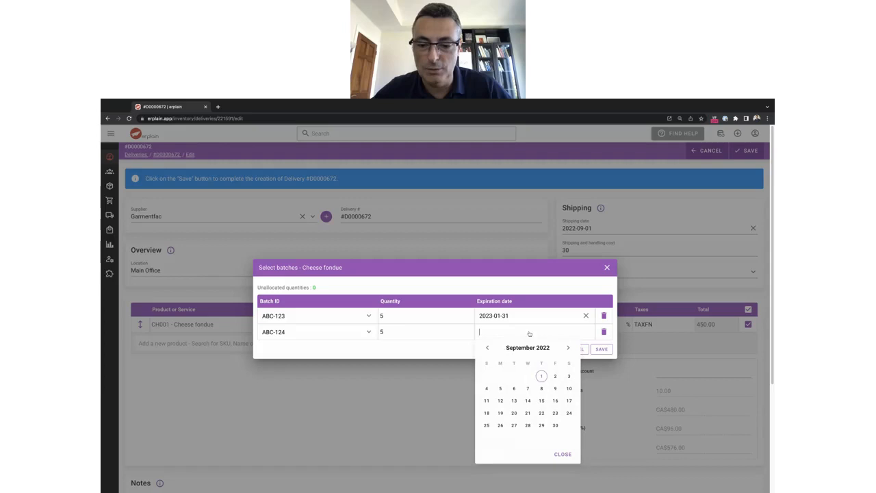
{"action": "left_click", "coordinate": [567, 349]}
{"action": "left_click", "coordinate": [567, 349]}
{"action": "left_click", "coordinate": [567, 349]}
{"action": "left_click", "coordinate": [567, 349]}
{"action": "left_click", "coordinate": [567, 349]}
{"action": "left_click", "coordinate": [567, 349]}
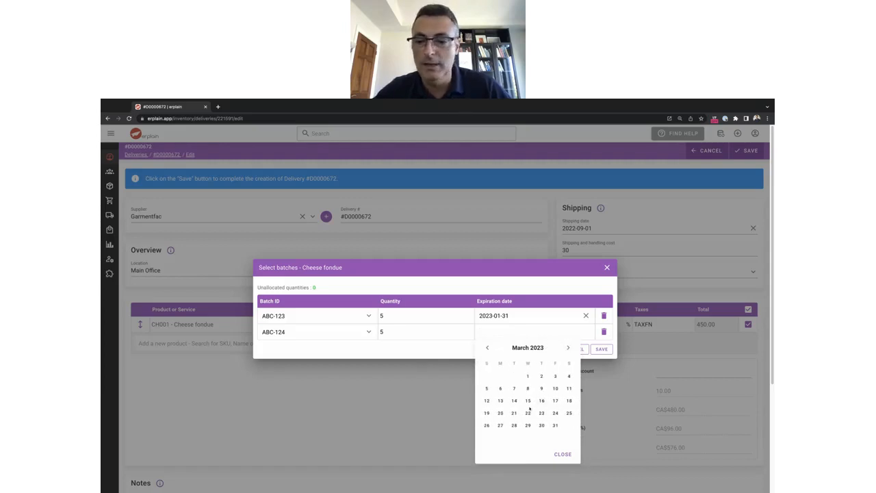
{"action": "left_click", "coordinate": [529, 402]}
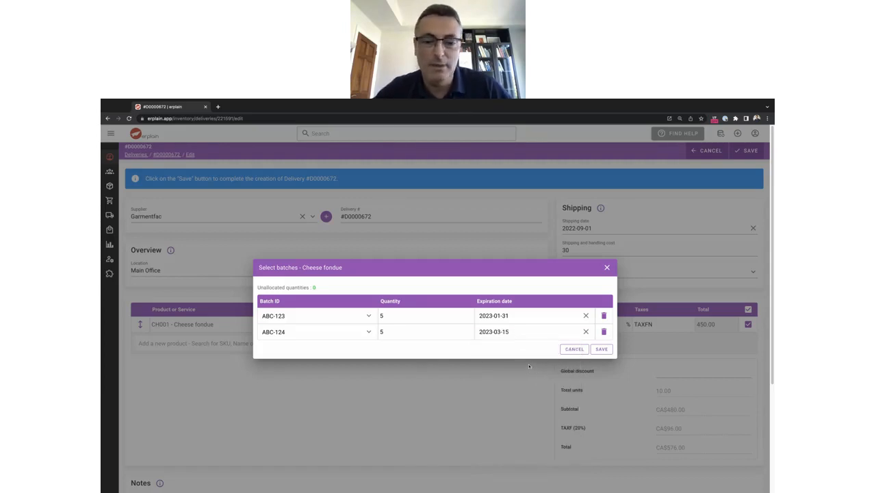
{"action": "left_click", "coordinate": [603, 350]}
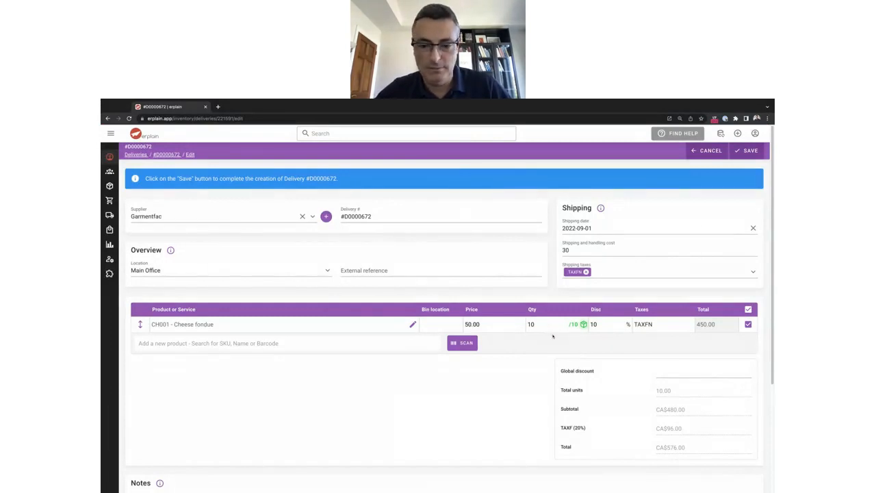
{"action": "left_click", "coordinate": [748, 150]}
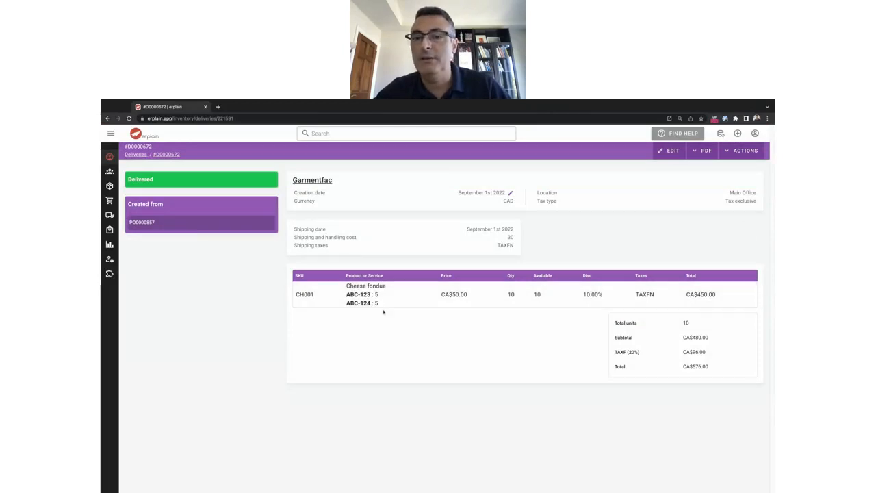
- View the delivery's PDF to check the batch IDs, quantities and expiration dates, and close it
{"action": "left_click", "coordinate": [698, 152]}
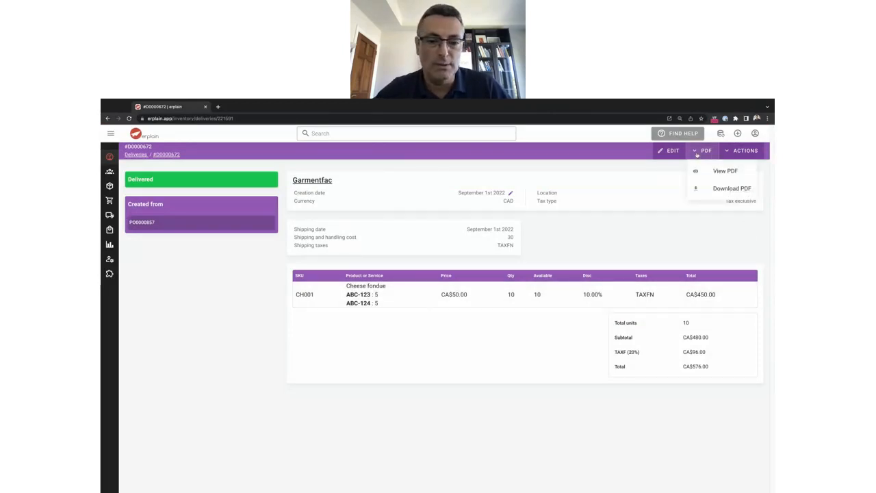
{"action": "left_click", "coordinate": [712, 171]}
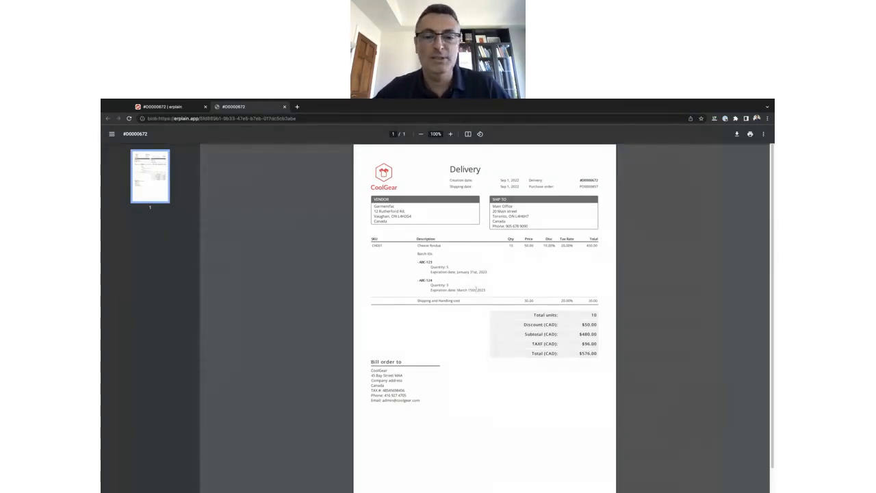
{"action": "left_click", "coordinate": [285, 107]}
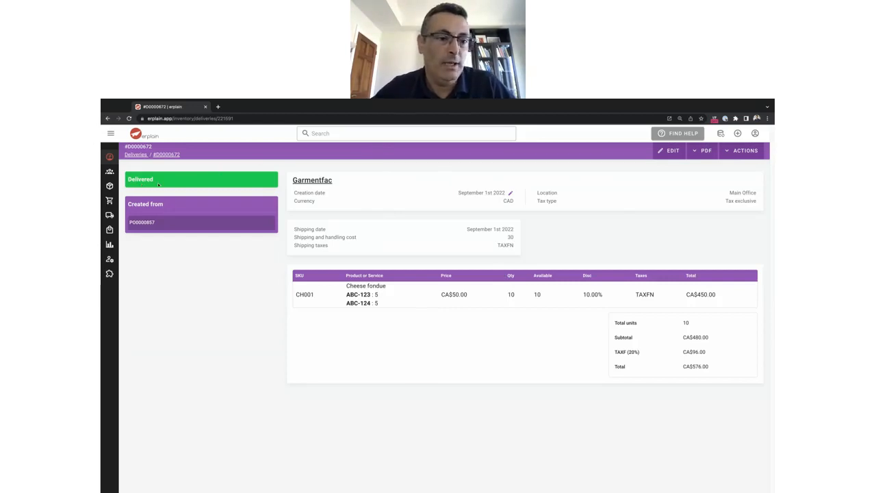
- Open the Component 1 product and examine the notice for starting batch number tracking without activating it
{"action": "left_click", "coordinate": [121, 185]}
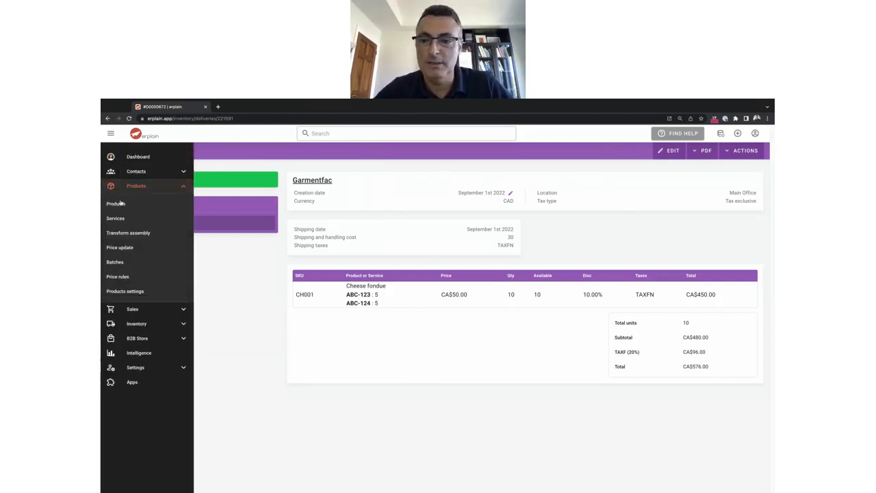
{"action": "left_click", "coordinate": [118, 204]}
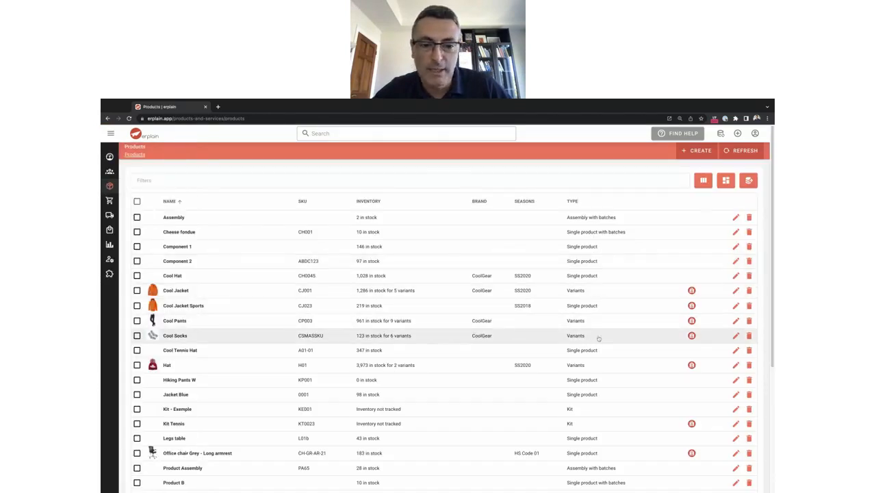
{"action": "left_click", "coordinate": [183, 248]}
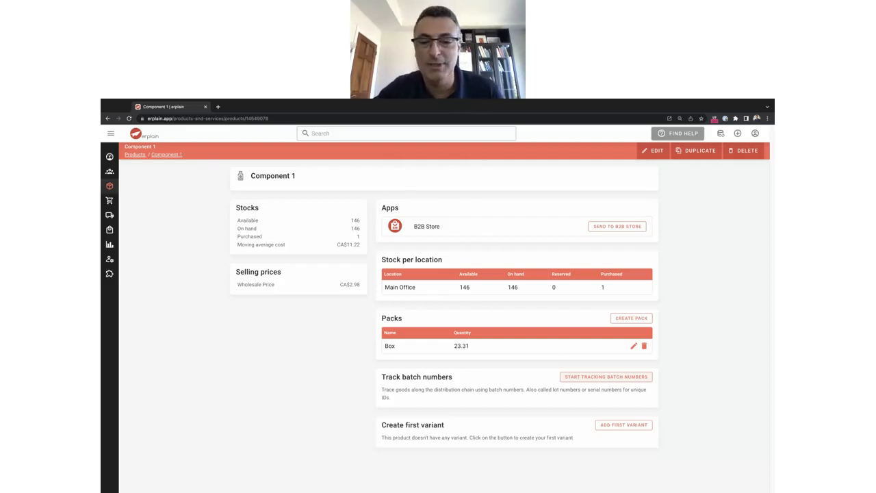
{"action": "left_click", "coordinate": [606, 377]}
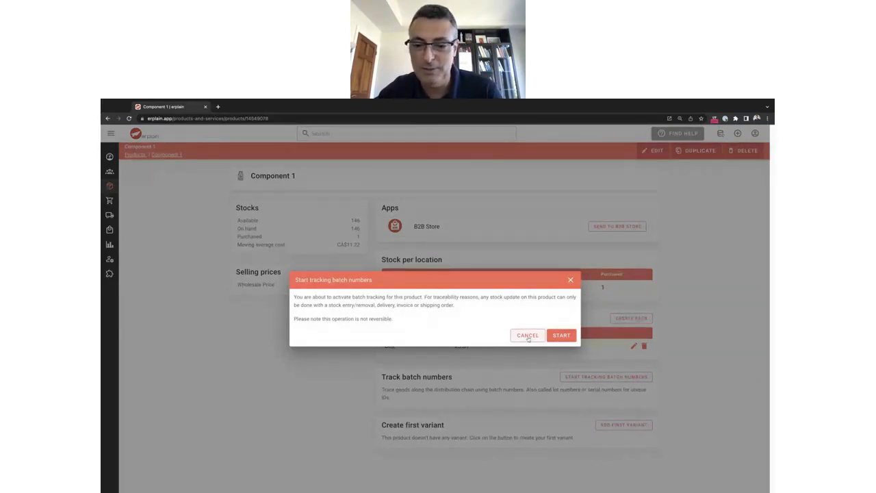
{"action": "left_click", "coordinate": [528, 335]}
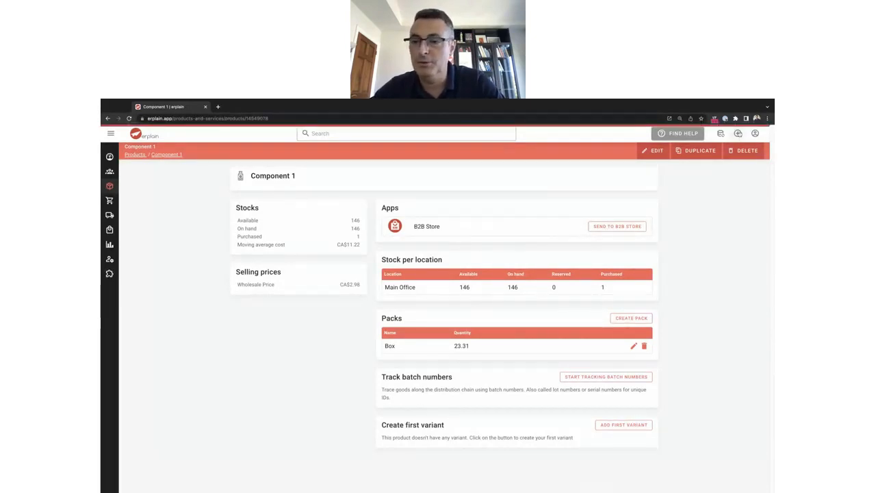
- Start a new stock entry and add the Cheese fondue product to it
{"action": "left_click", "coordinate": [738, 134]}
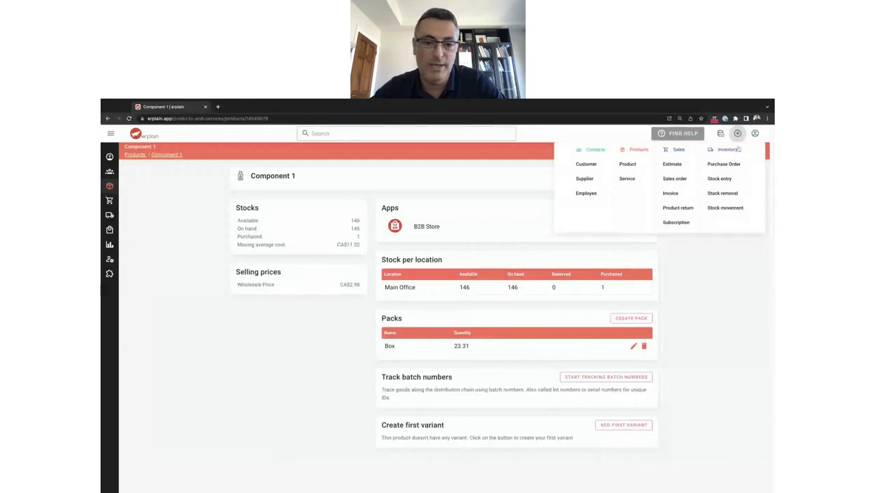
{"action": "left_click", "coordinate": [726, 180]}
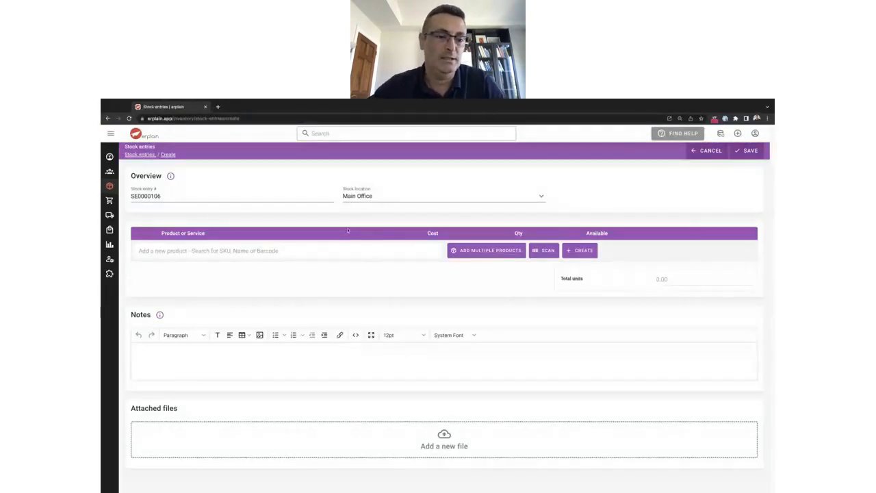
{"action": "left_click", "coordinate": [222, 252]}
{"action": "type", "text": "chee"}
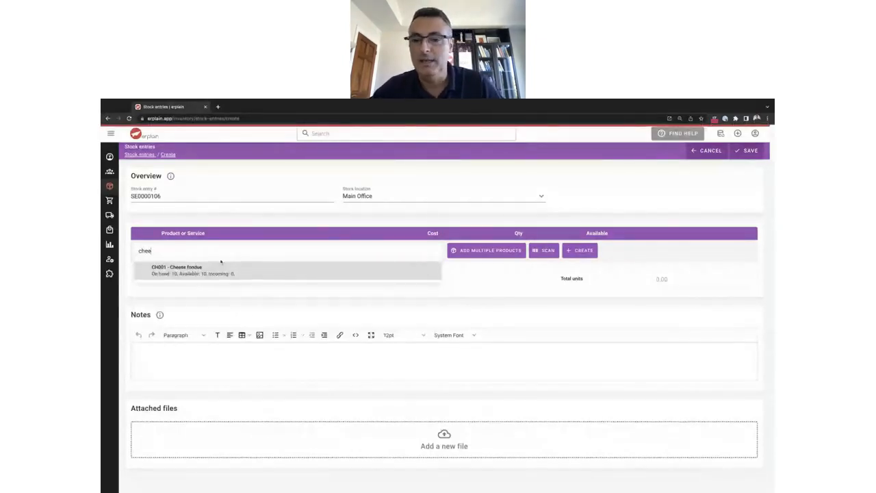
{"action": "left_click", "coordinate": [220, 268]}
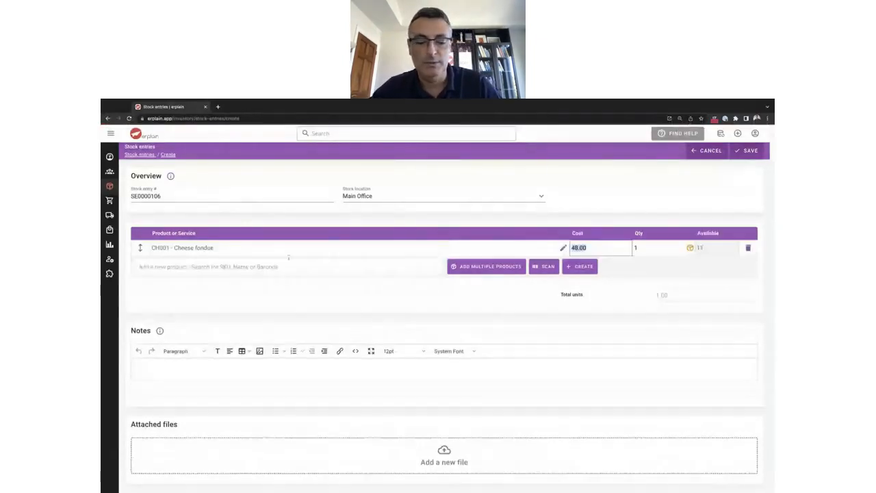
- Set the Cheese fondue quantity to 4, allocate it to the existing batch ABC-124, and save the stock entry
{"action": "left_click", "coordinate": [651, 247]}
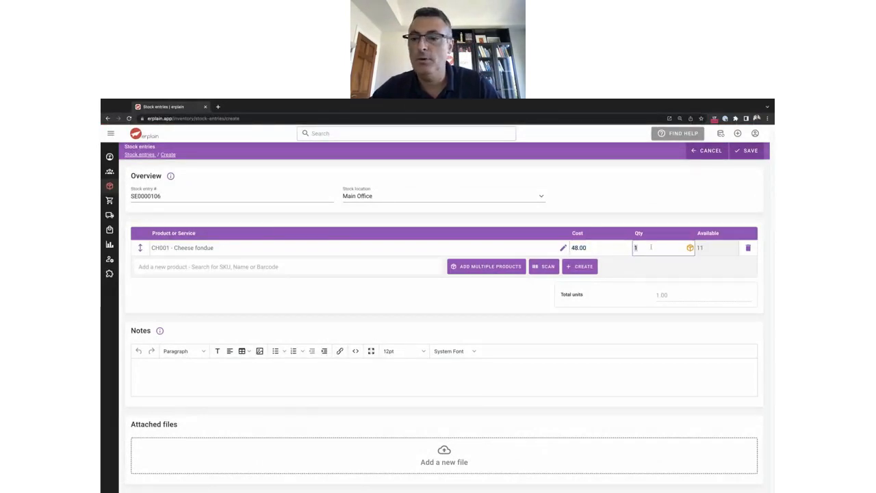
{"action": "type", "text": "4"}
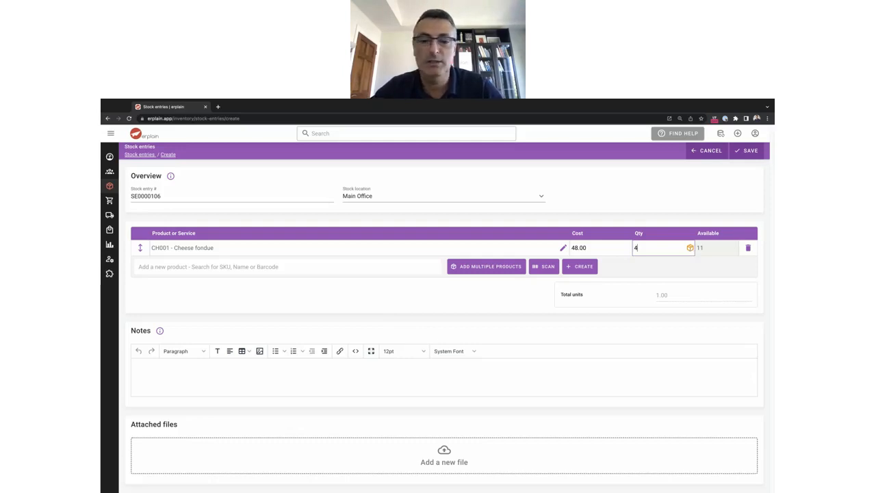
{"action": "left_click", "coordinate": [690, 248]}
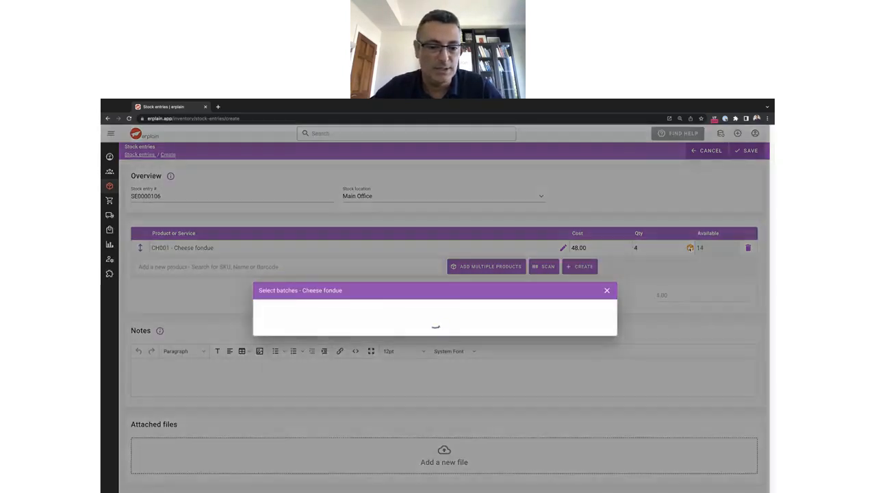
{"action": "left_click", "coordinate": [395, 323]}
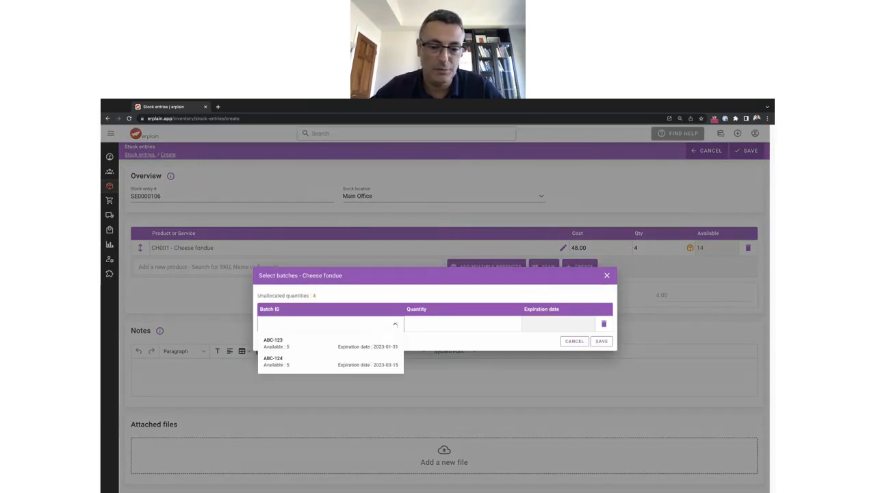
{"action": "left_click", "coordinate": [373, 362]}
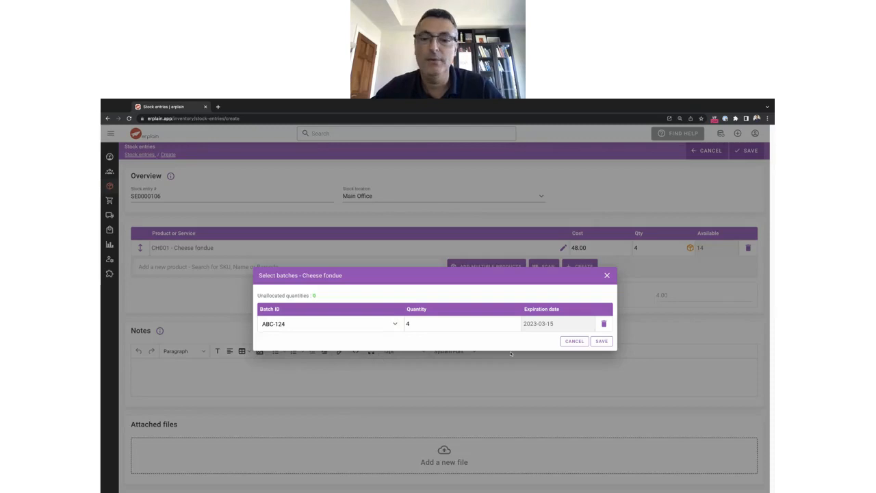
{"action": "left_click", "coordinate": [600, 341]}
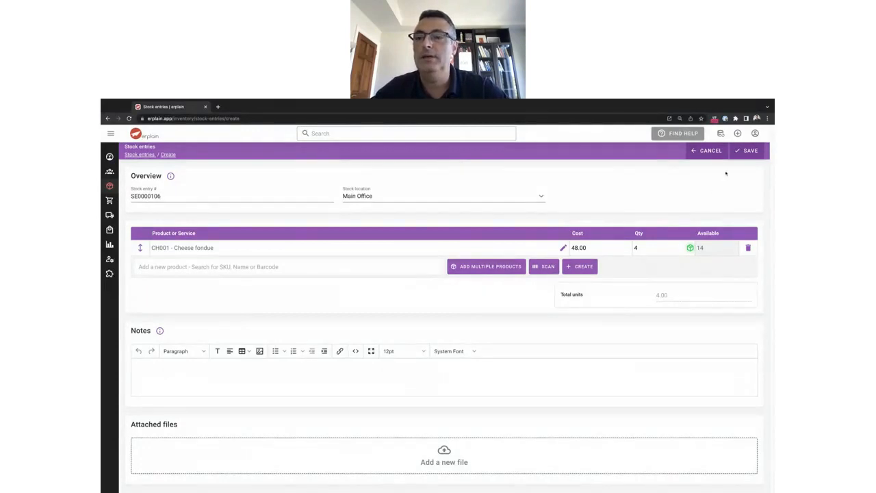
{"action": "left_click", "coordinate": [747, 150]}
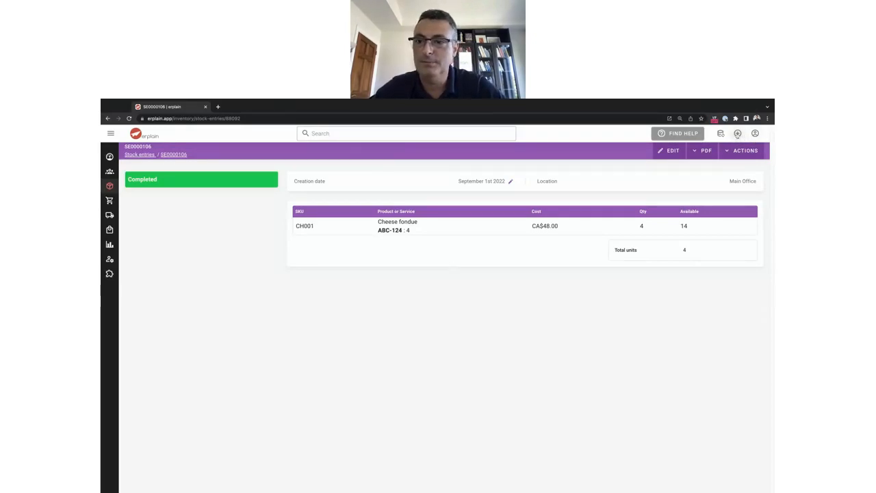
- Start a new sales order for the customer Wind Stores
{"action": "left_click", "coordinate": [737, 132]}
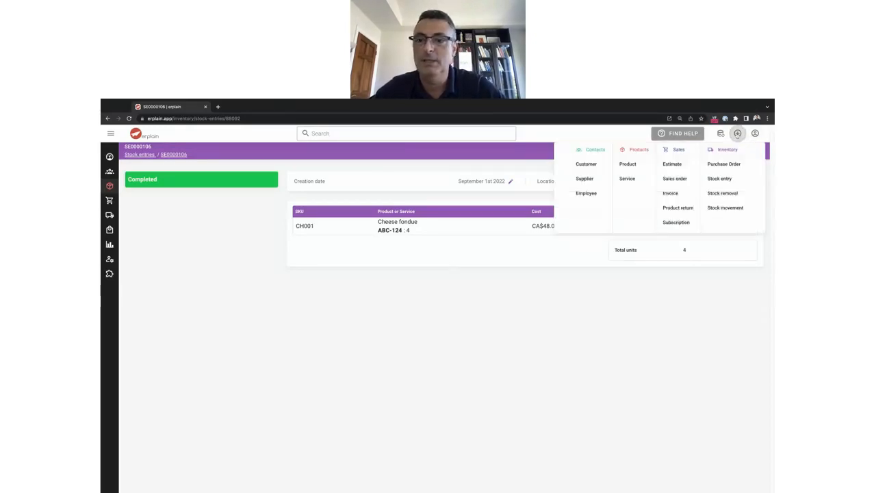
{"action": "left_click", "coordinate": [676, 179]}
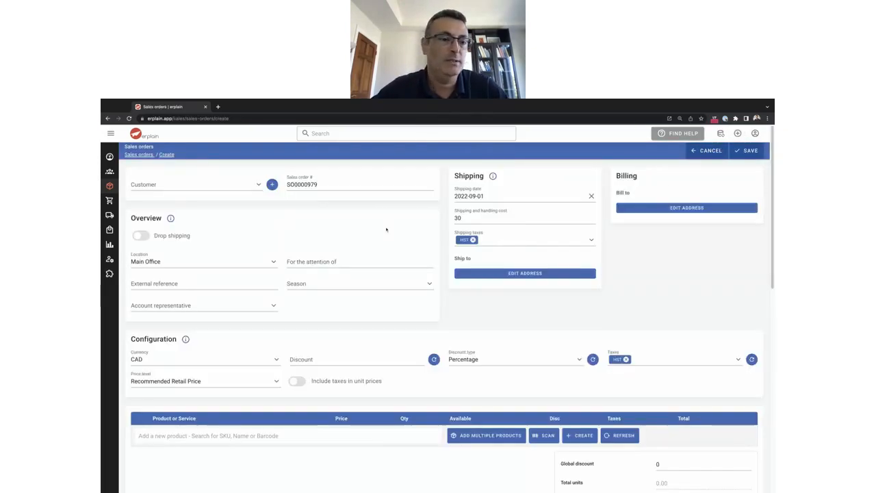
{"action": "left_click", "coordinate": [244, 184]}
{"action": "type", "text": "win"}
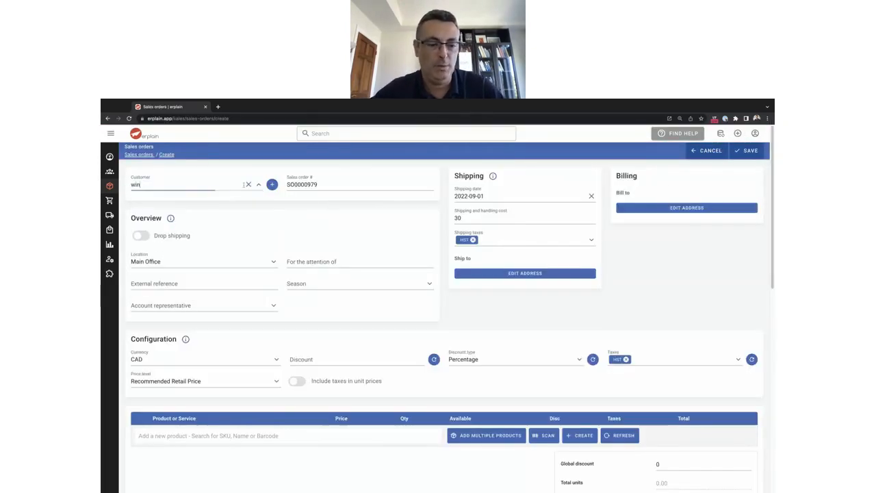
{"action": "left_click", "coordinate": [195, 203]}
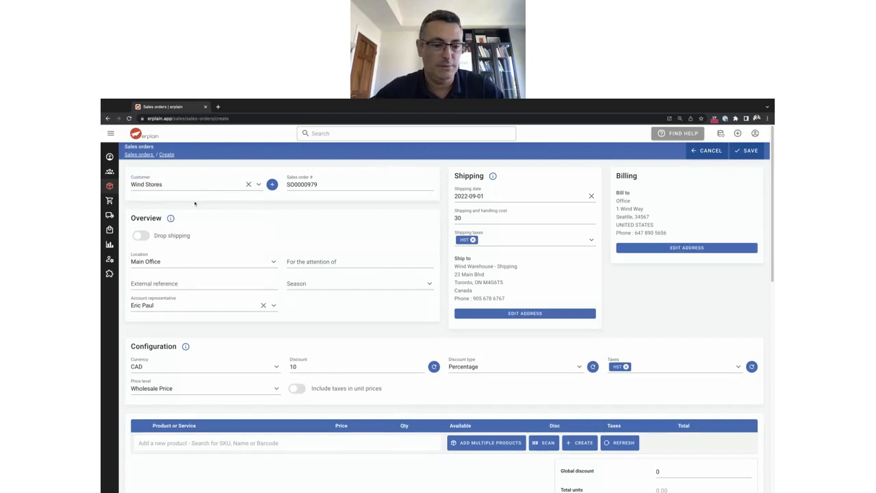
- Add Cheese fondue to the sales order with a price of 5 and a quantity of 2
{"action": "left_click", "coordinate": [220, 443]}
{"action": "type", "text": "chees"}
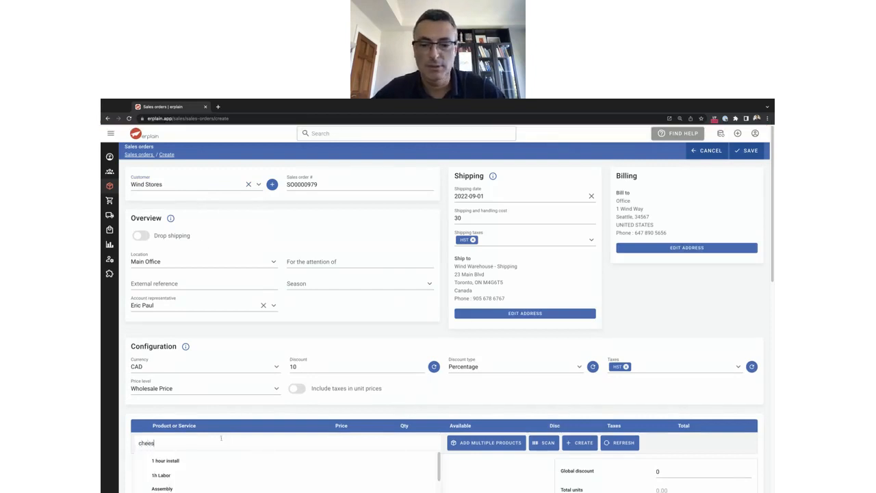
{"action": "left_click", "coordinate": [217, 462]}
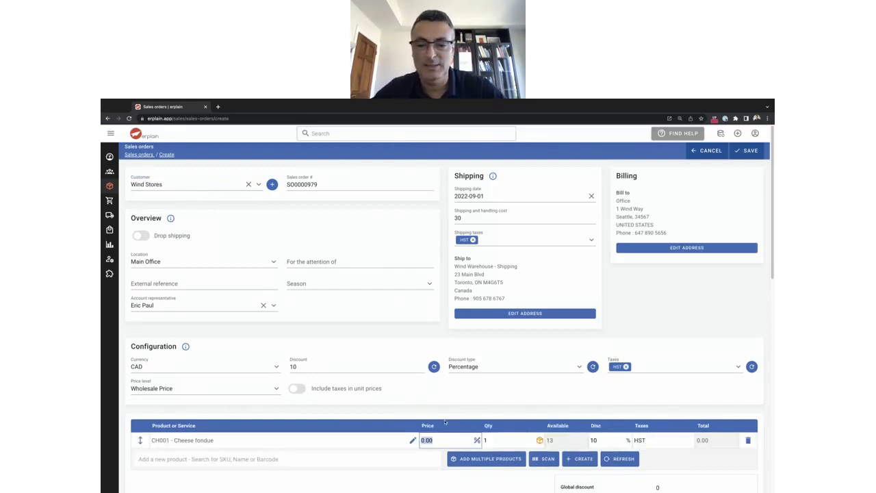
{"action": "scroll", "coordinate": [442, 415], "scroll_direction": "down", "scroll_amount": 1}
{"action": "type", "text": "5"}
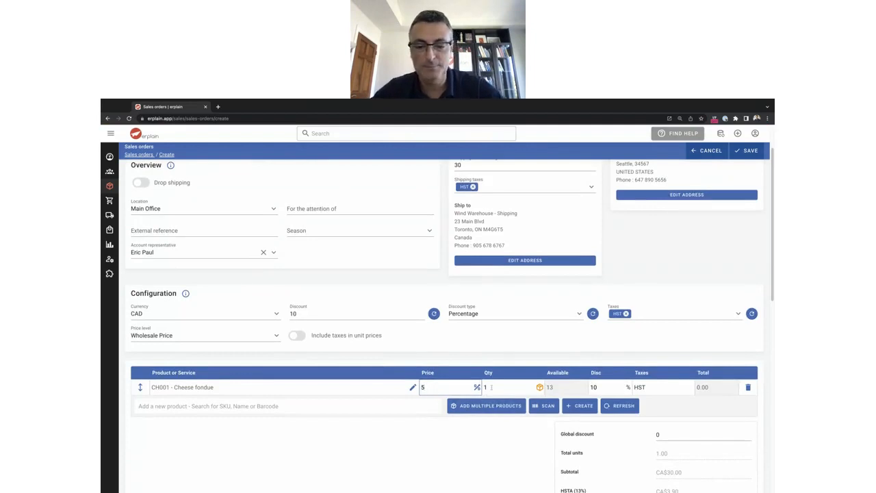
{"action": "left_click", "coordinate": [494, 386]}
{"action": "type", "text": "2"}
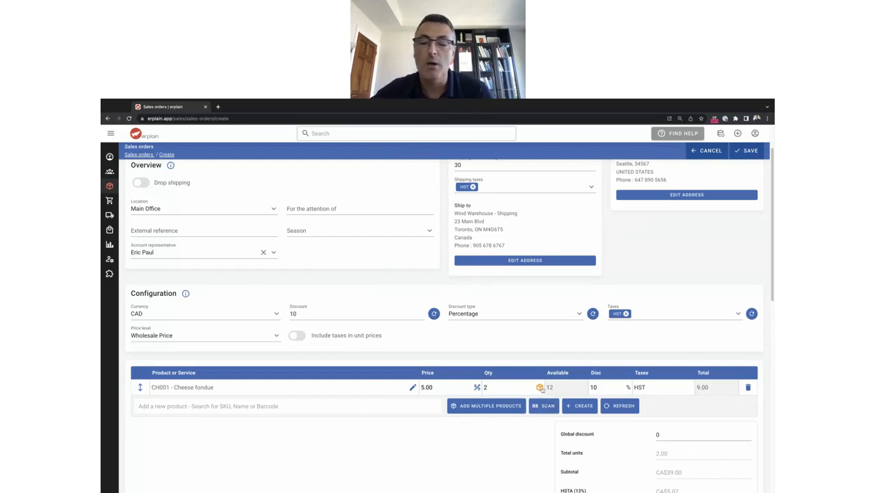
- Inspect the batch selection for the Cheese fondue line, close it without allocating a batch, and save the sales order
{"action": "left_click", "coordinate": [540, 387]}
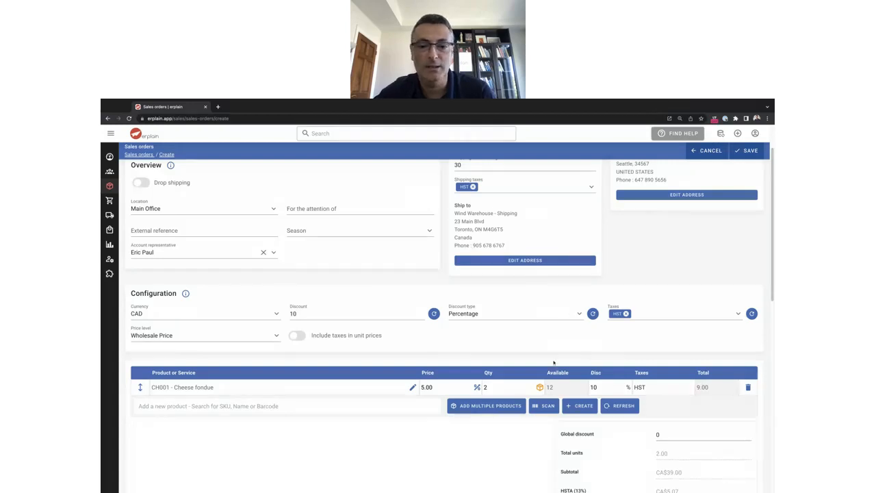
{"action": "left_click", "coordinate": [540, 388]}
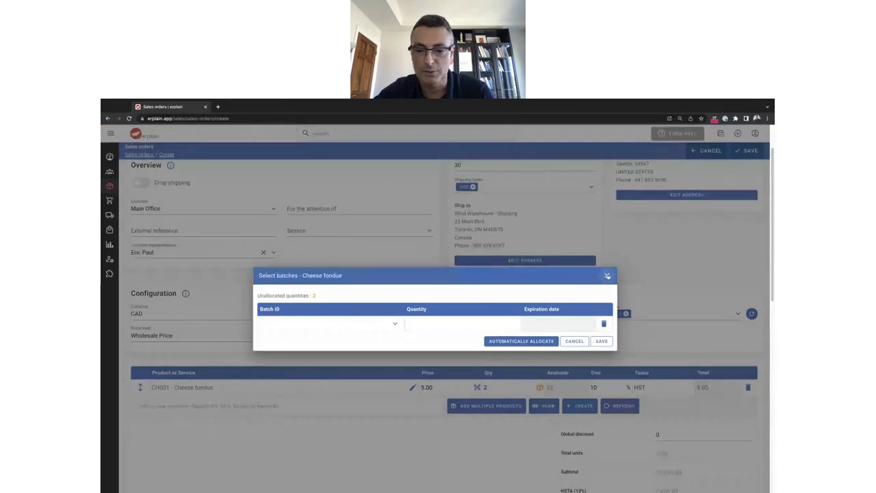
{"action": "left_click", "coordinate": [607, 275]}
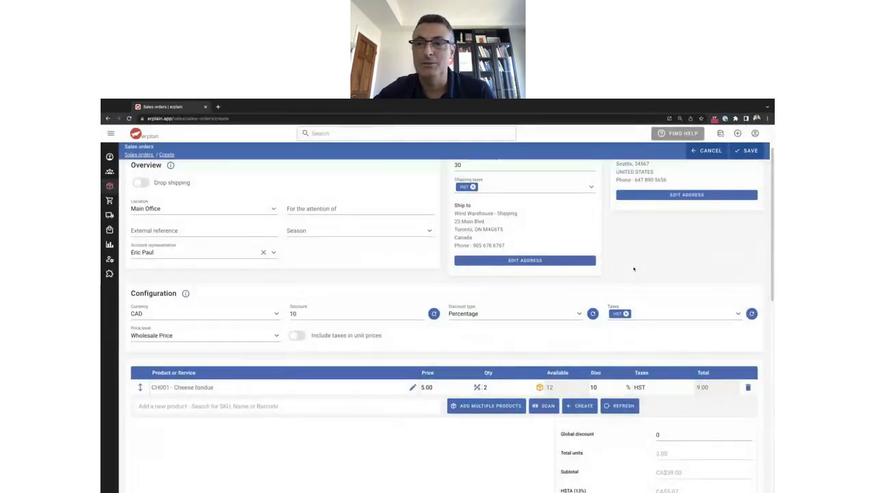
{"action": "left_click", "coordinate": [742, 150]}
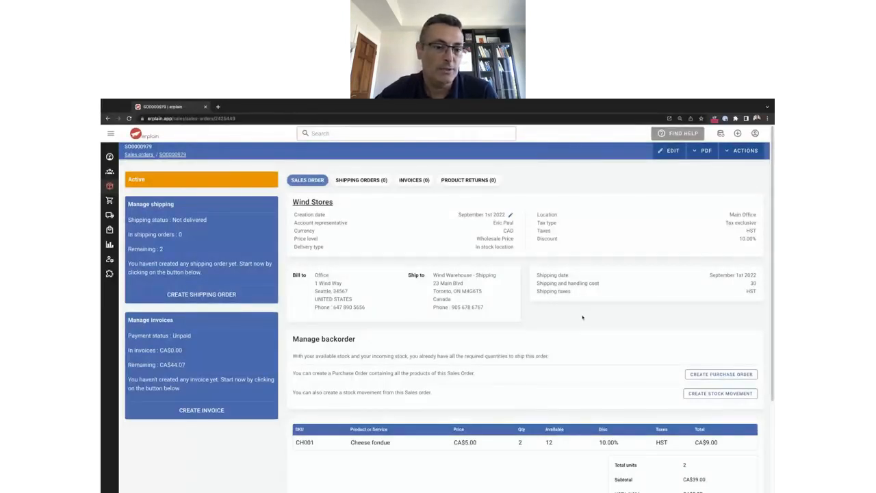
- Create a shipping order from the sales order and allocate the 2 Cheese fondue units to batch ABC-123
{"action": "left_click", "coordinate": [196, 294]}
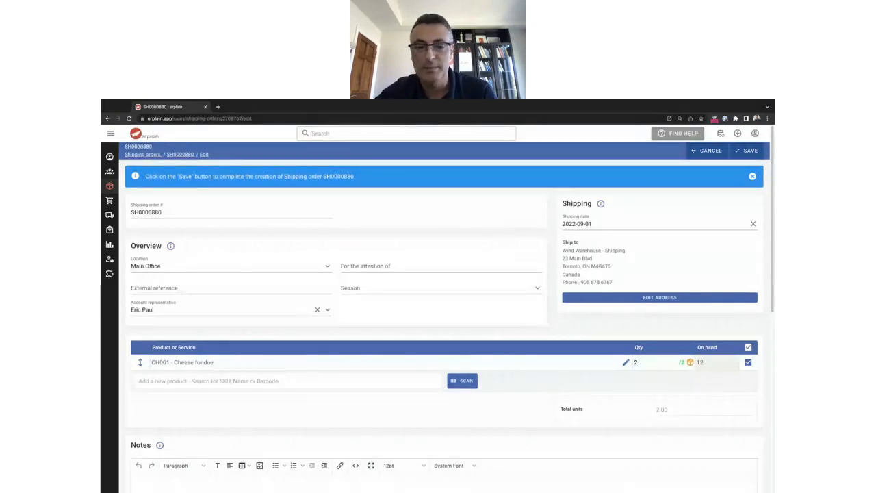
{"action": "left_click", "coordinate": [691, 363]}
{"action": "left_click", "coordinate": [362, 324]}
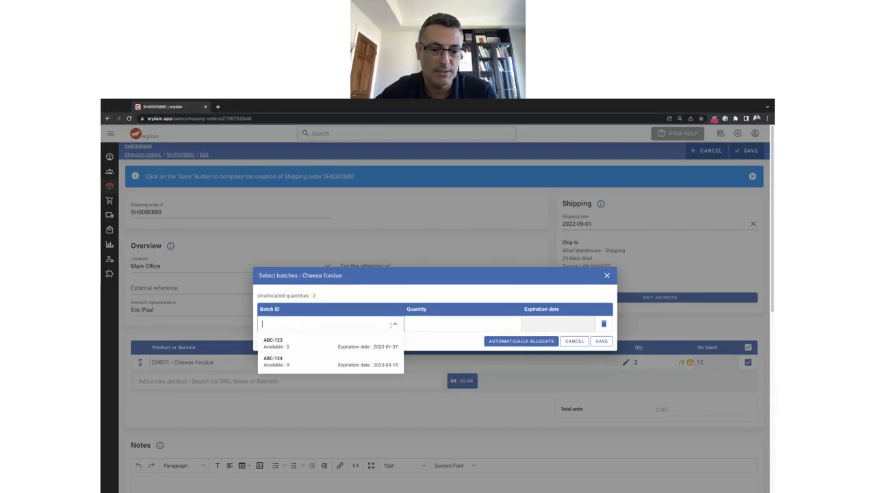
{"action": "left_click", "coordinate": [344, 348]}
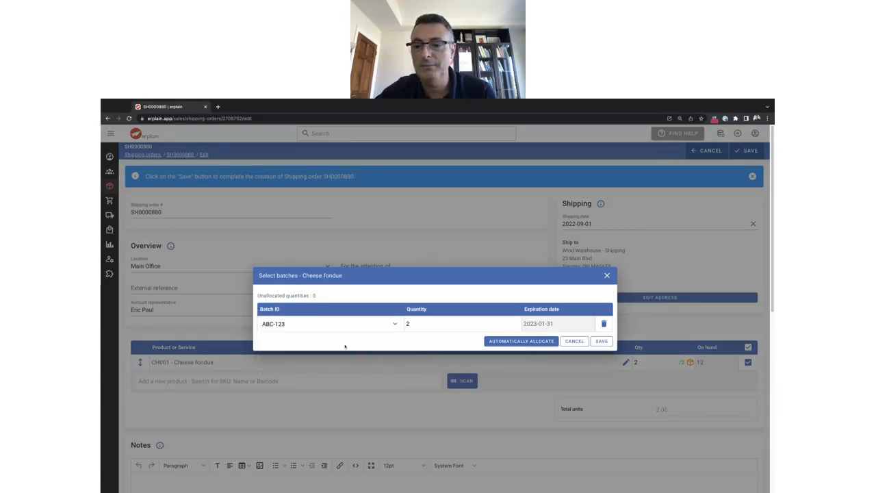
{"action": "left_click", "coordinate": [600, 342]}
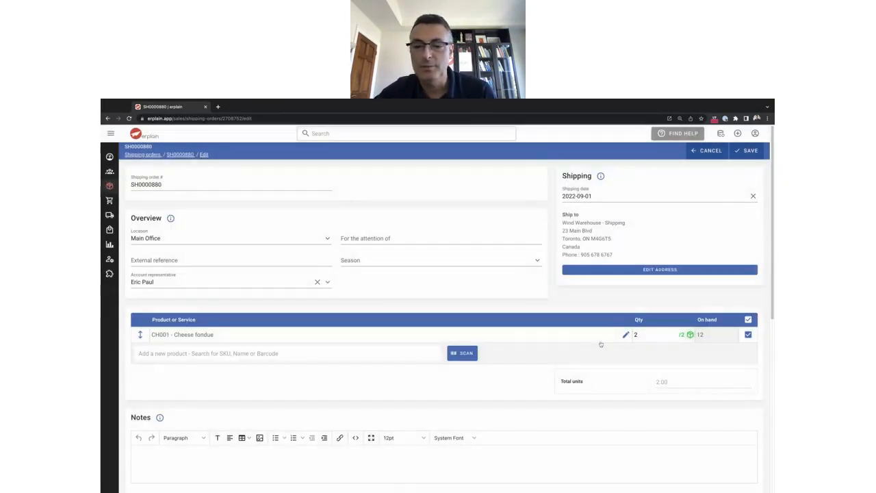
- Review the Cheese fondue batch allocation and save the shipping order
{"action": "left_click", "coordinate": [690, 335]}
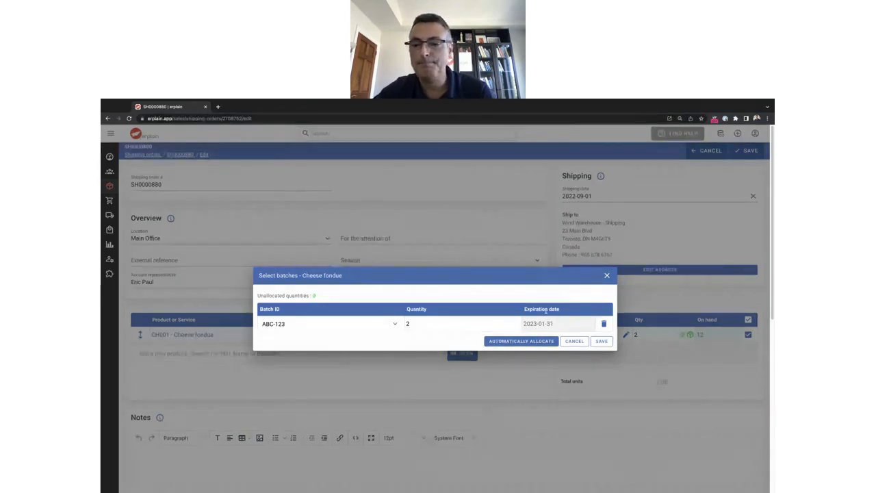
{"action": "left_click", "coordinate": [607, 276]}
{"action": "left_click", "coordinate": [761, 152]}
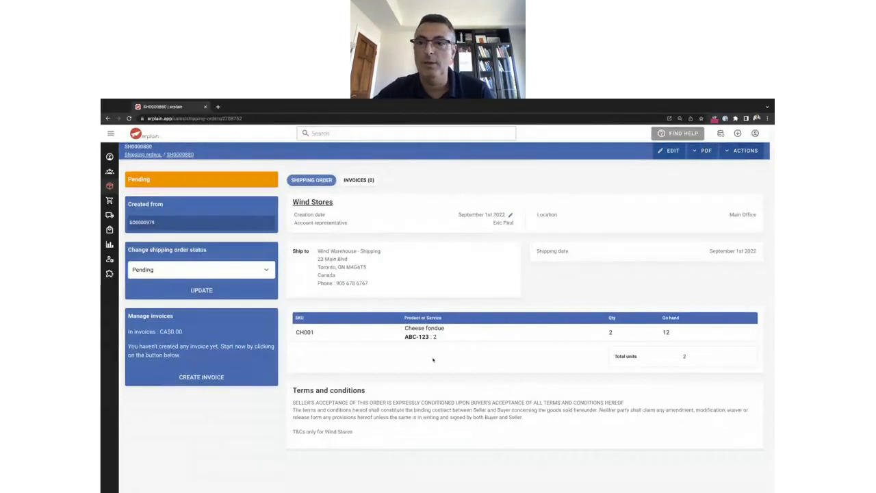
- View the shipping order's PDF to check the batch ID, quantity and expiration date, and close it
{"action": "left_click", "coordinate": [703, 153]}
{"action": "left_click", "coordinate": [715, 170]}
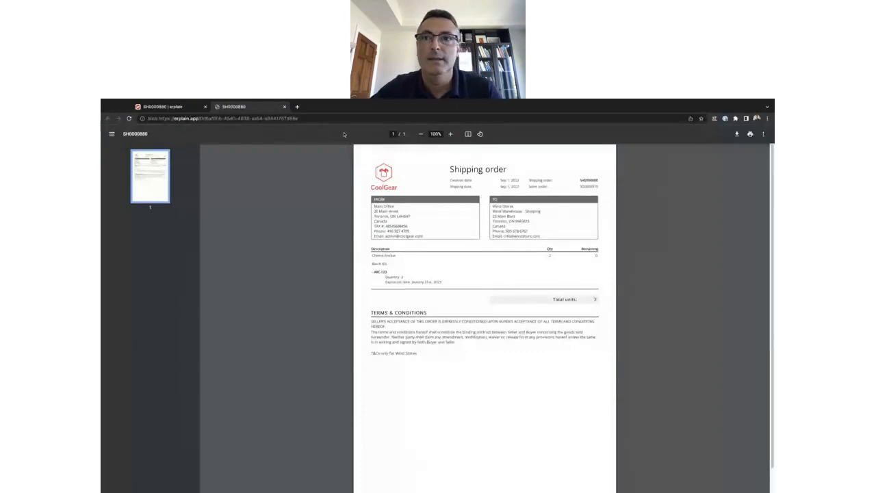
{"action": "left_click", "coordinate": [284, 106]}
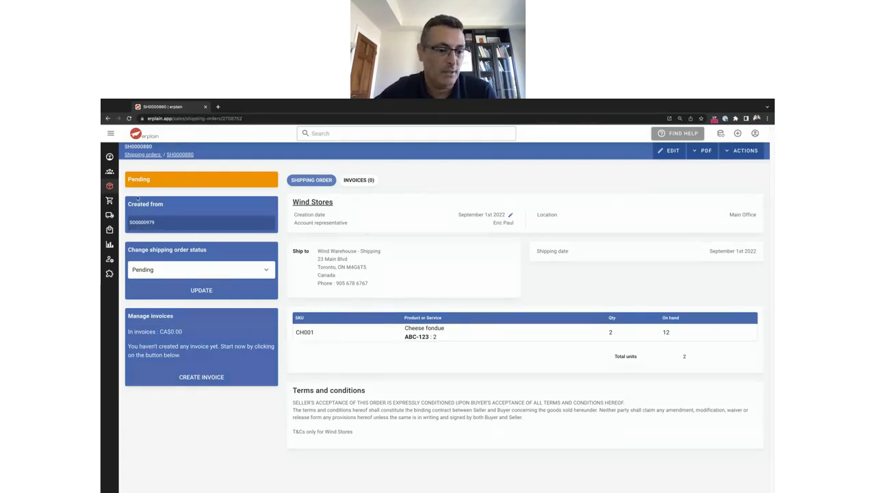
- Open the inventory bulk update and clear the new on-hand quantity of Component 2 at Main Office without saving
{"action": "mouse_move", "coordinate": [116, 202]}
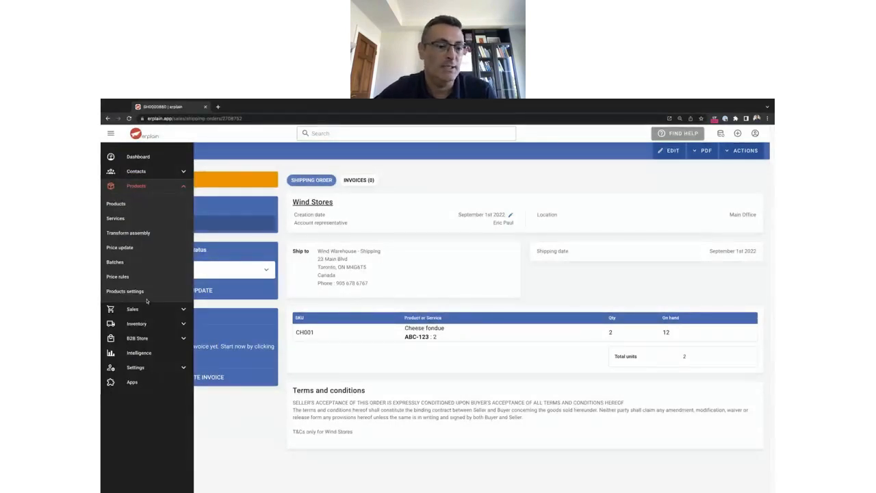
{"action": "left_click", "coordinate": [140, 323]}
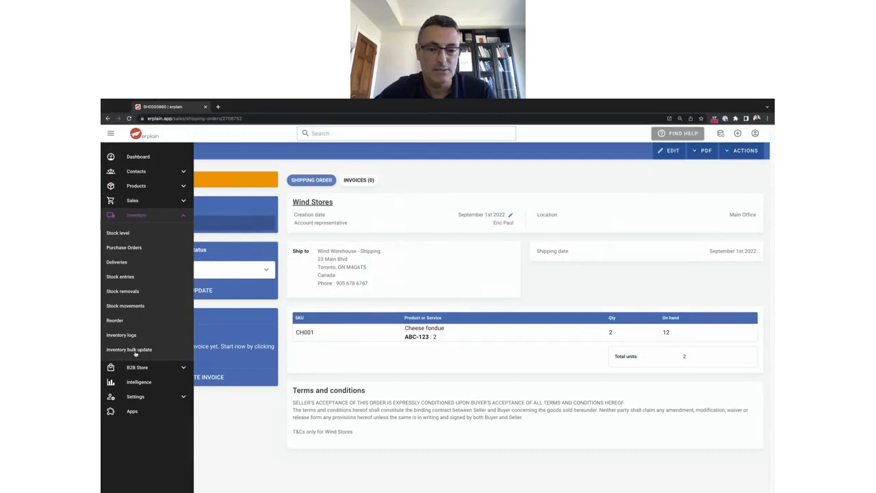
{"action": "left_click", "coordinate": [137, 350]}
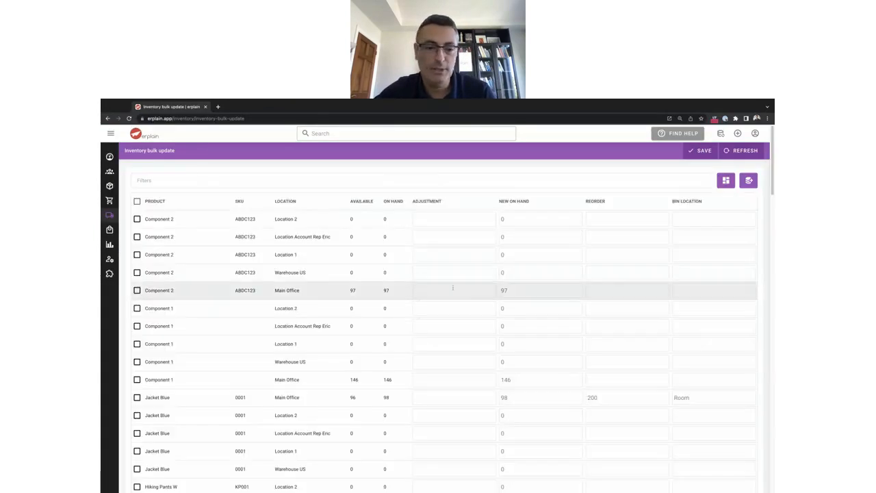
{"action": "left_click", "coordinate": [522, 290]}
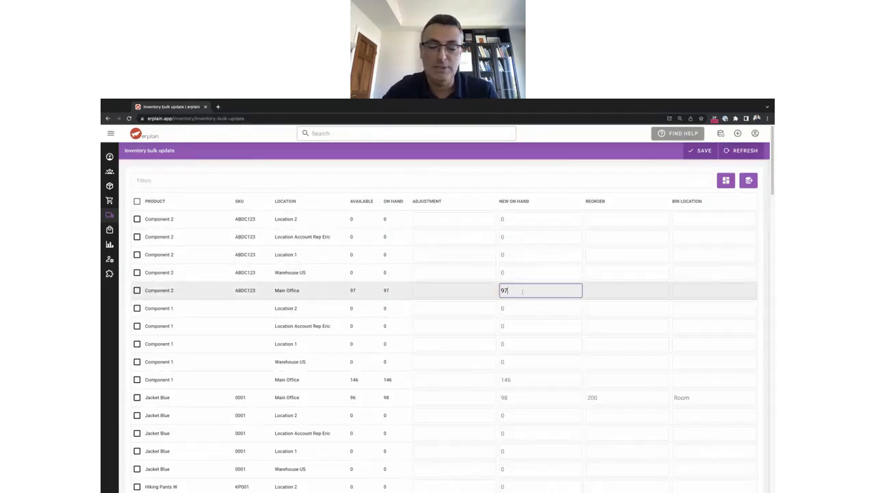
{"action": "key", "text": "BackSpace"}
{"action": "key", "text": "BackSpace"}
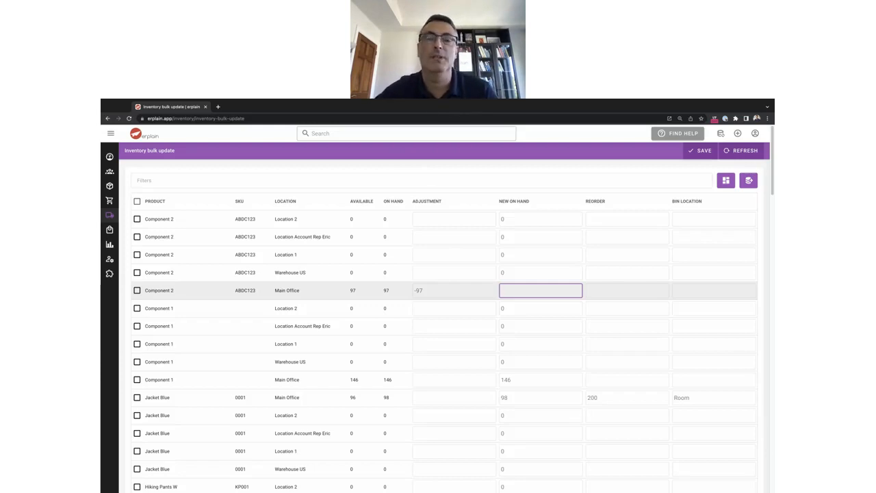
{"action": "left_click", "coordinate": [425, 166]}
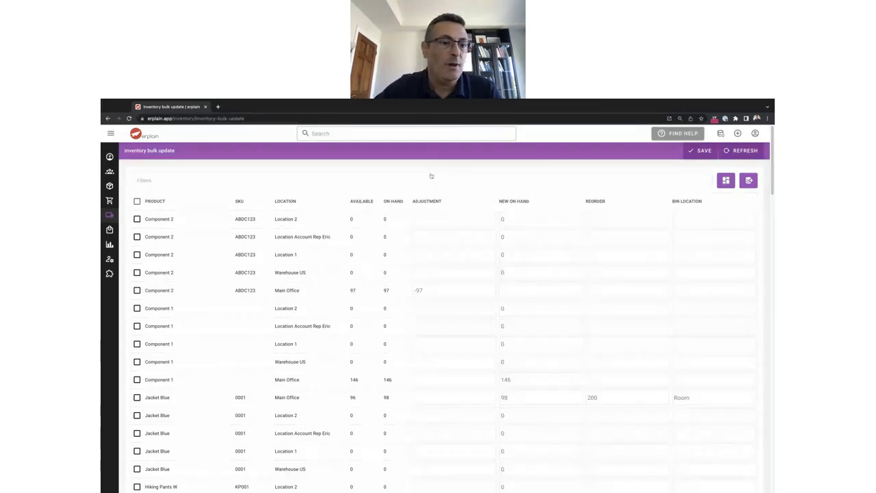
- Open the list of batches and find the Cheese fondue batches to examine their expiration dates and quantities
{"action": "left_click", "coordinate": [135, 189]}
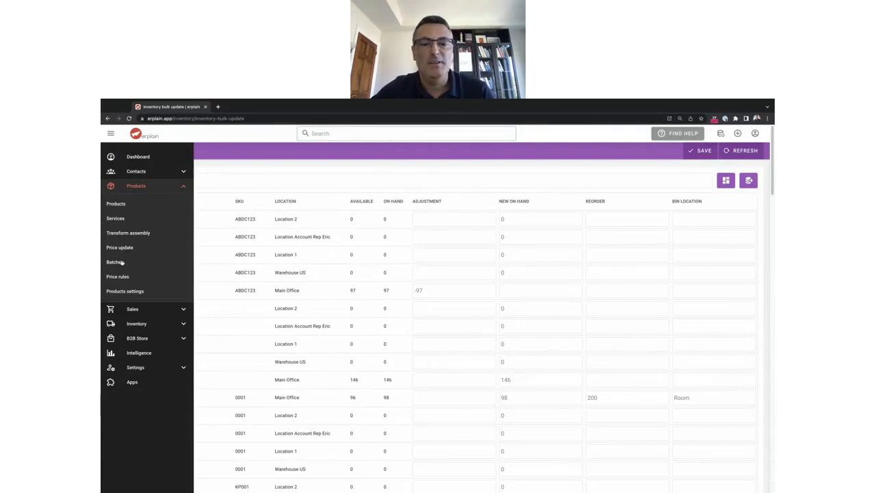
{"action": "left_click", "coordinate": [120, 263]}
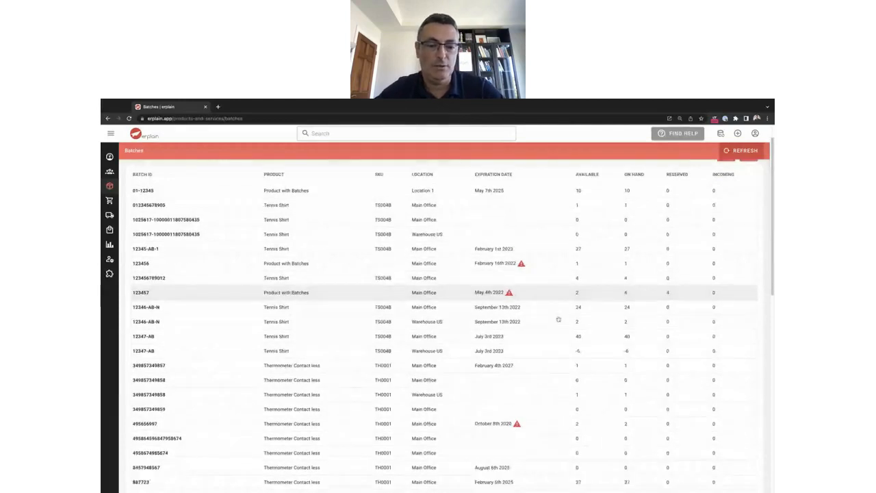
{"action": "scroll", "coordinate": [558, 318], "scroll_direction": "down", "scroll_amount": 3}
{"action": "scroll", "coordinate": [557, 318], "scroll_direction": "down", "scroll_amount": 2}
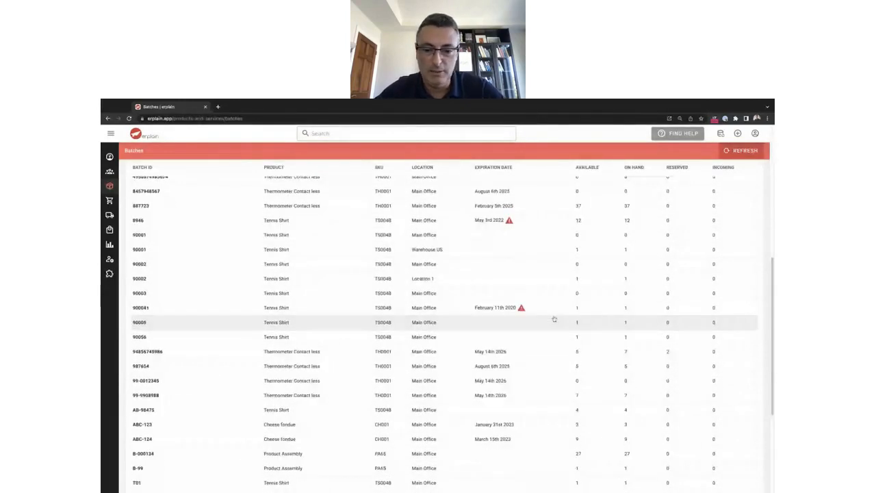
{"action": "scroll", "coordinate": [556, 318], "scroll_direction": "down", "scroll_amount": 1}
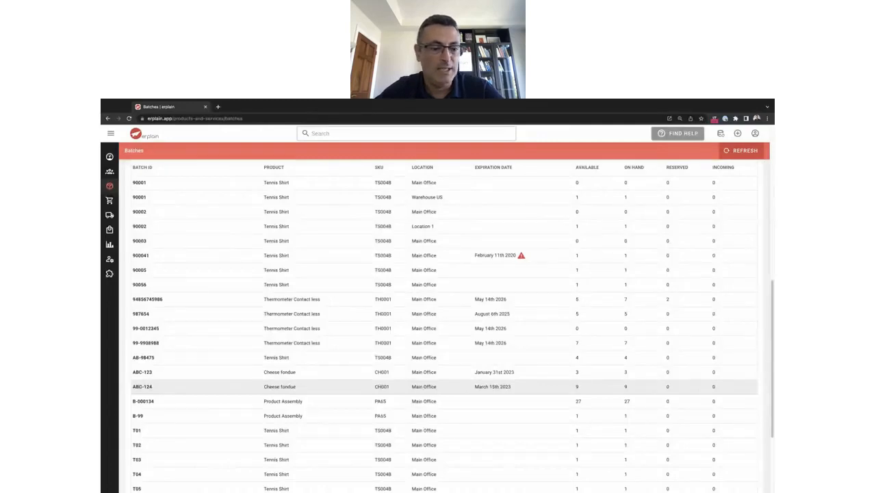
- Open batch ABC-123, review its shipping orders, invoices and deliveries, and open the listed delivery in a new tab
{"action": "left_click", "coordinate": [146, 372]}
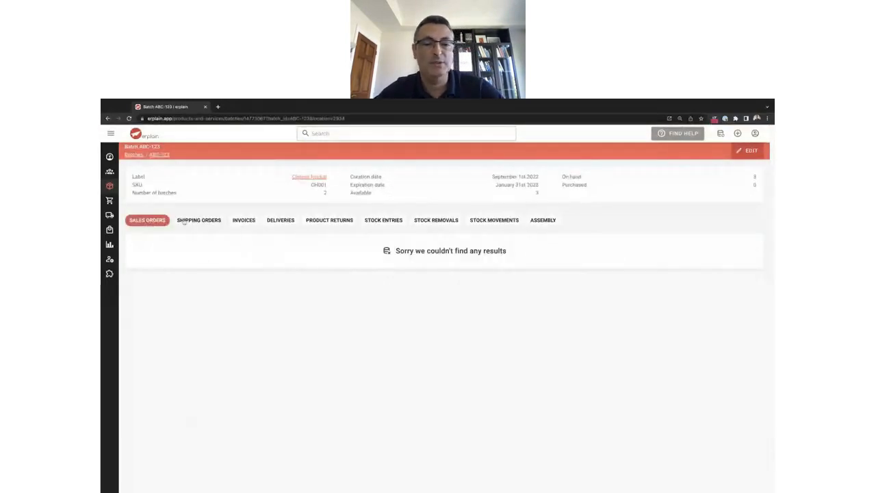
{"action": "left_click", "coordinate": [199, 220]}
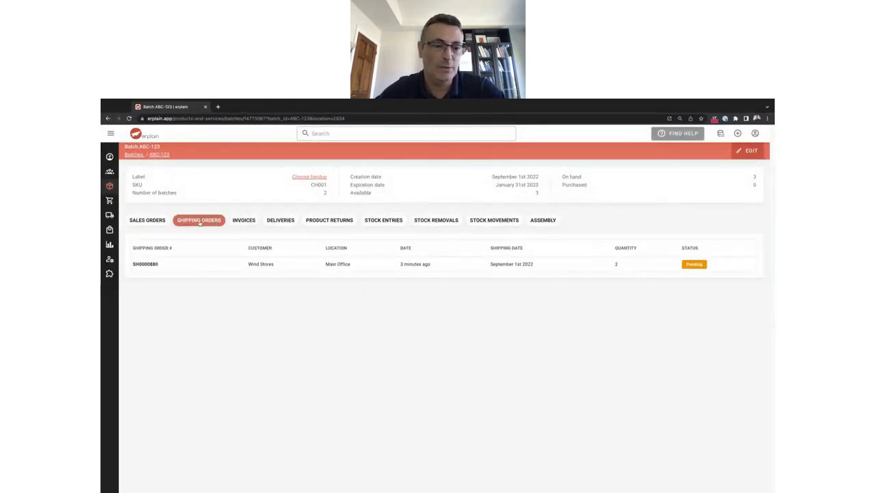
{"action": "left_click", "coordinate": [248, 221]}
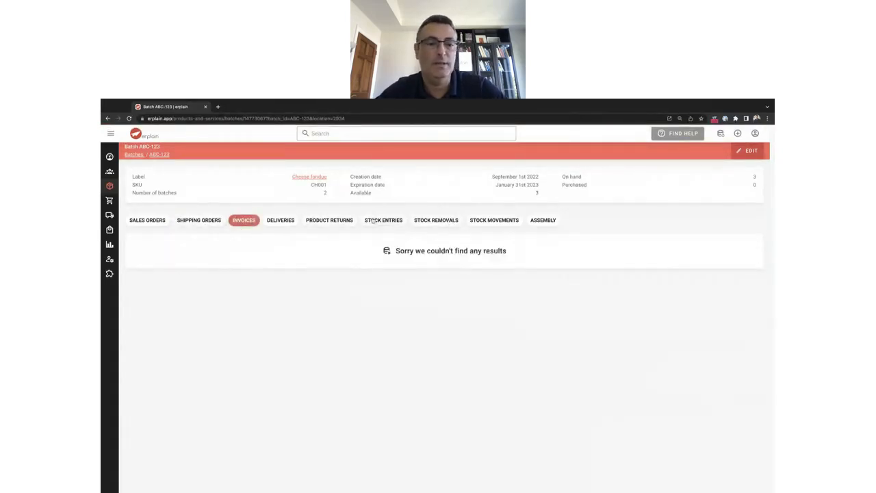
{"action": "left_click", "coordinate": [293, 221]}
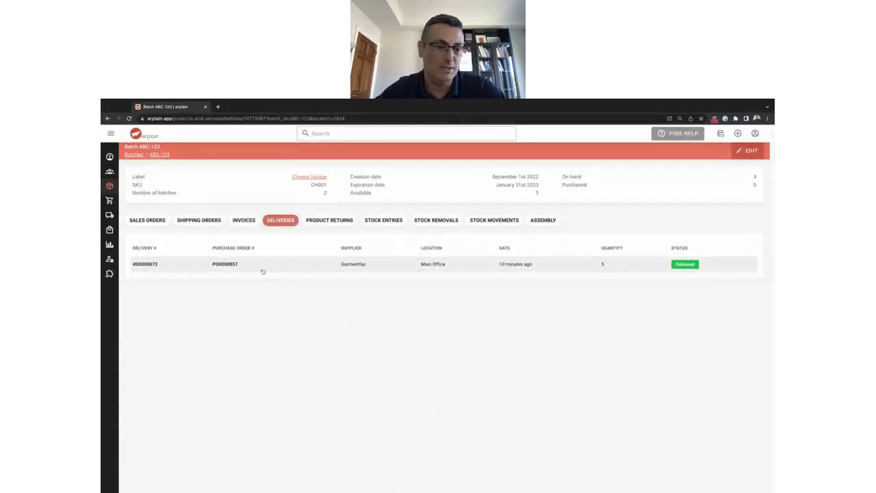
{"action": "left_click", "coordinate": [145, 263], "text": "super"}
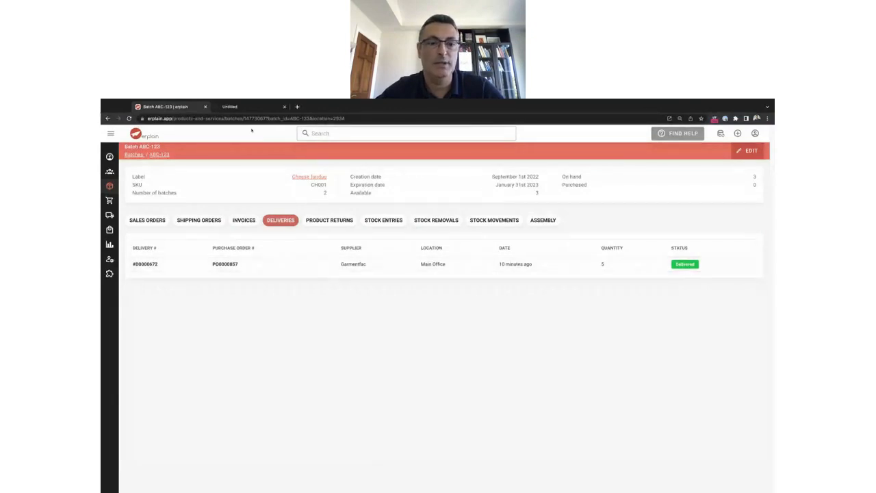
- Review the opened delivery's batch quantities, return to batch ABC-123 and view its assembly history
{"action": "left_click", "coordinate": [241, 107]}
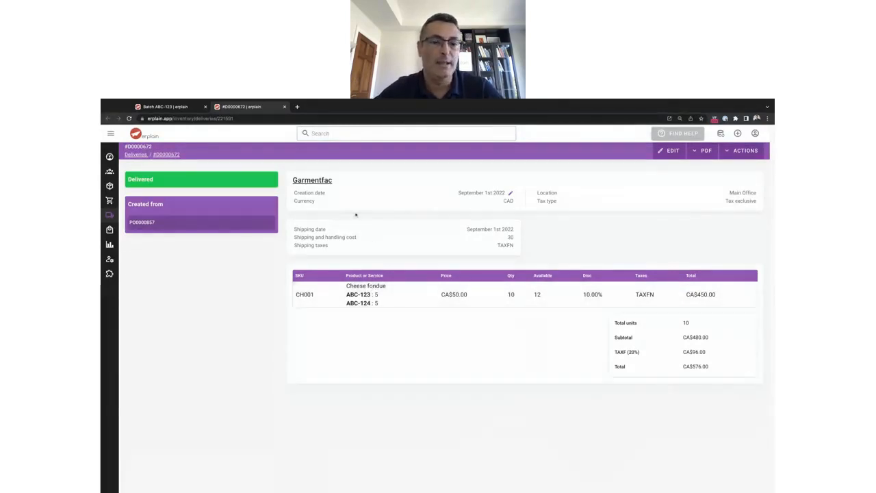
{"action": "left_click", "coordinate": [164, 107]}
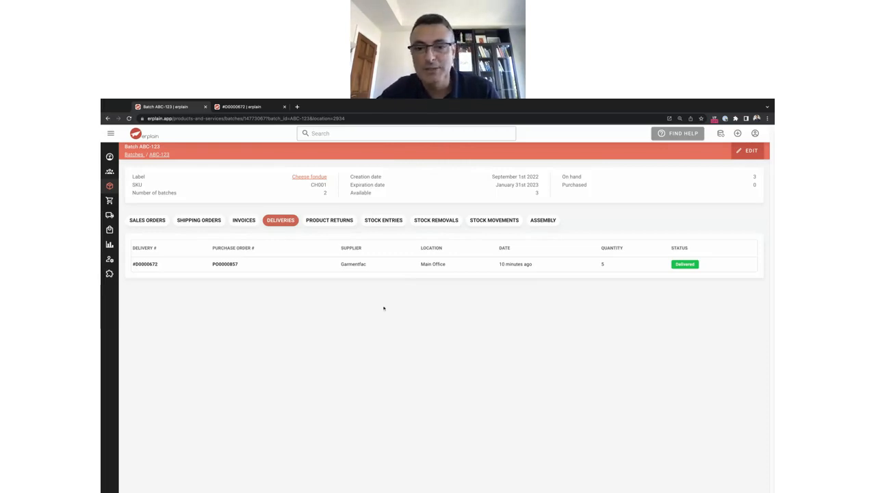
{"action": "left_click", "coordinate": [546, 223]}
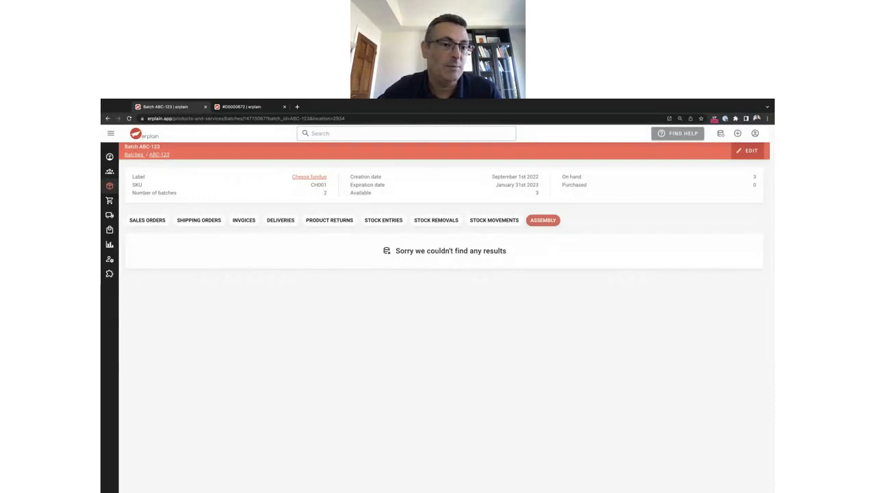
- Open the assembly transformation page and load Product Assembly at the Main Office stock location
{"action": "mouse_move", "coordinate": [117, 205]}
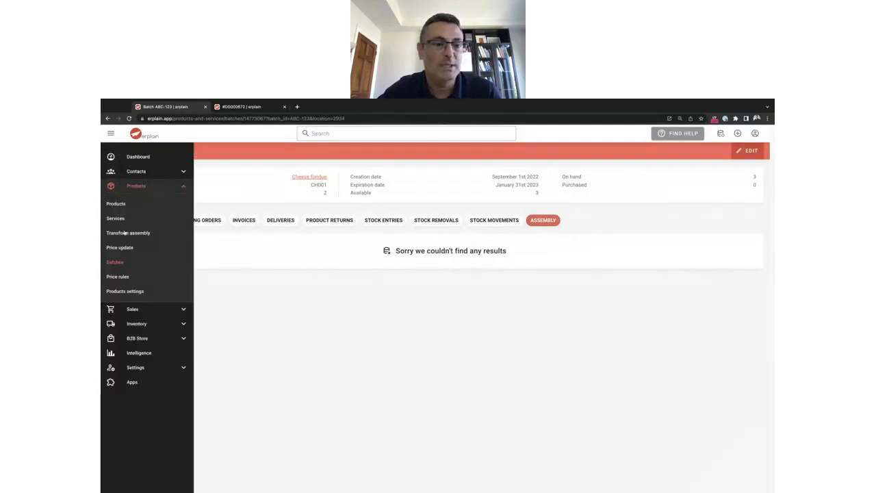
{"action": "left_click", "coordinate": [124, 234]}
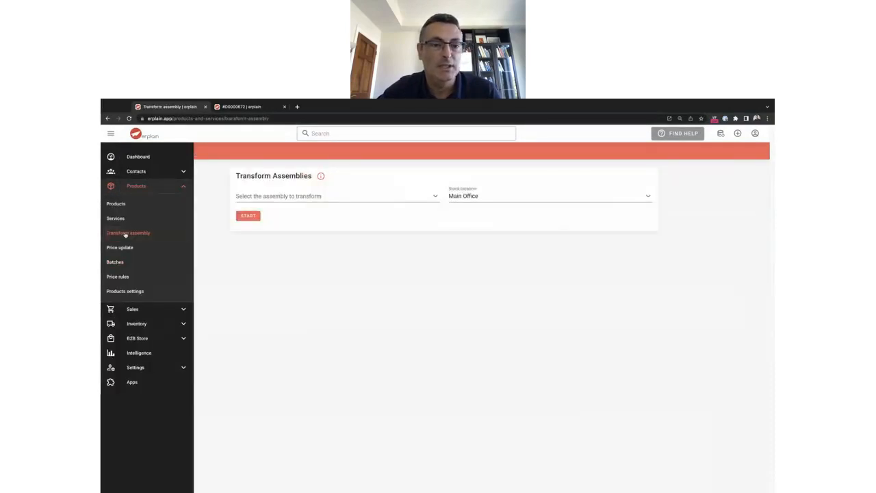
{"action": "left_click", "coordinate": [282, 196]}
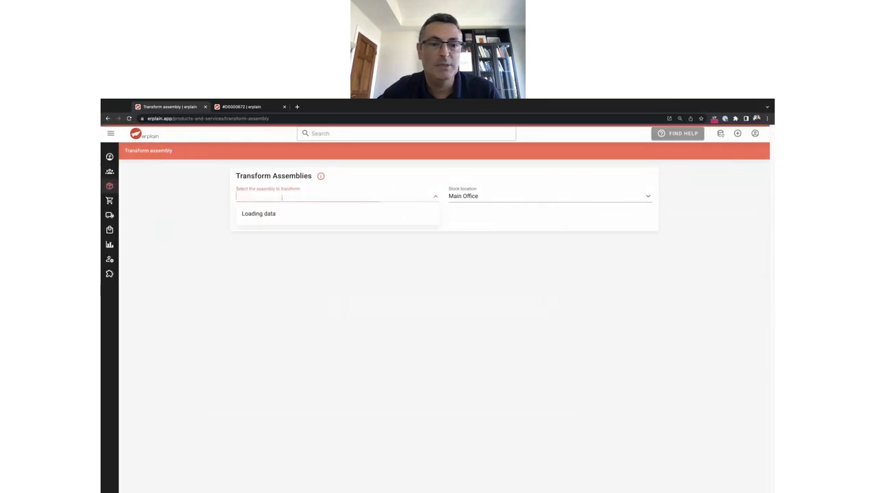
{"action": "left_click", "coordinate": [282, 231]}
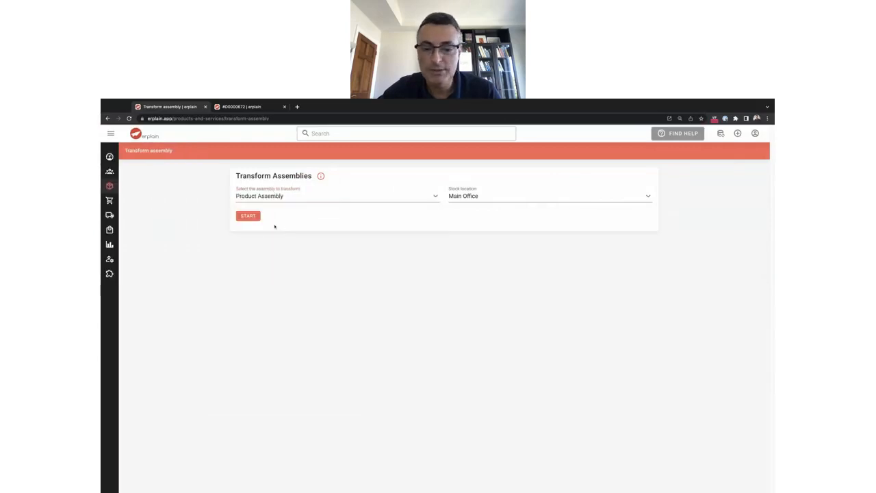
{"action": "left_click", "coordinate": [248, 218]}
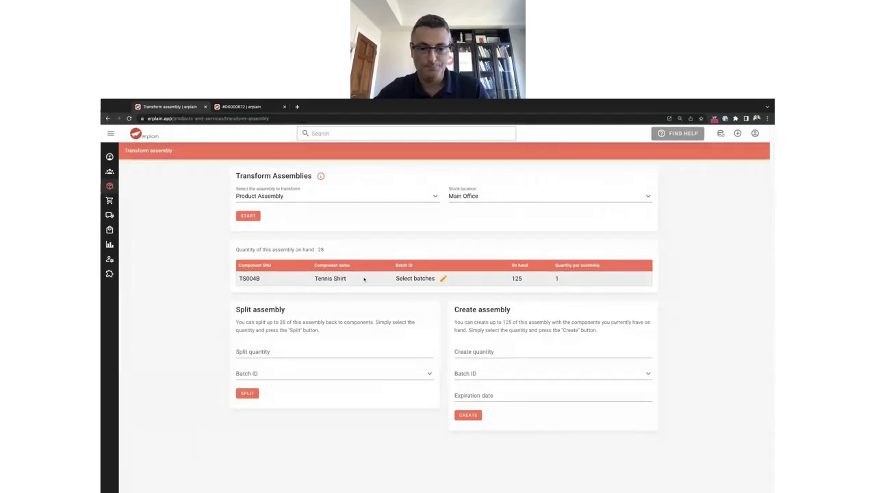
- Look at the batch selection for the Tennis Shirt component and leave it without choosing a batch
{"action": "left_click", "coordinate": [443, 280]}
{"action": "left_click", "coordinate": [395, 322]}
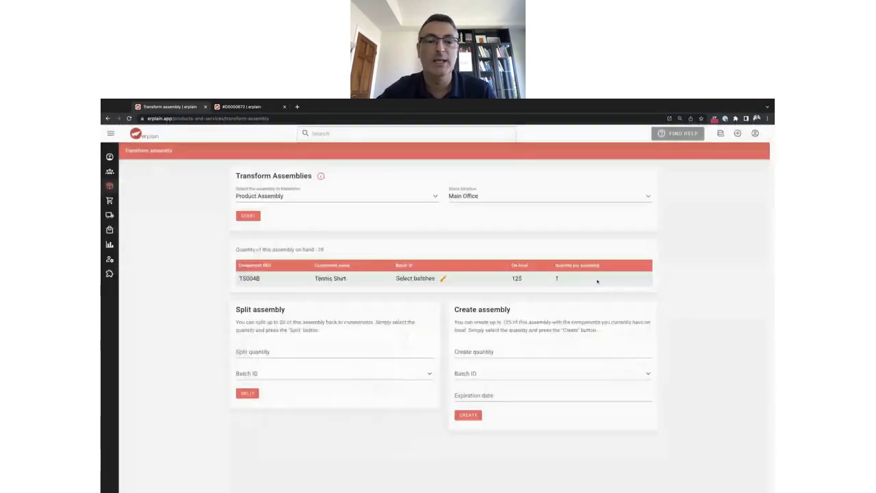
{"action": "left_click", "coordinate": [606, 277]}
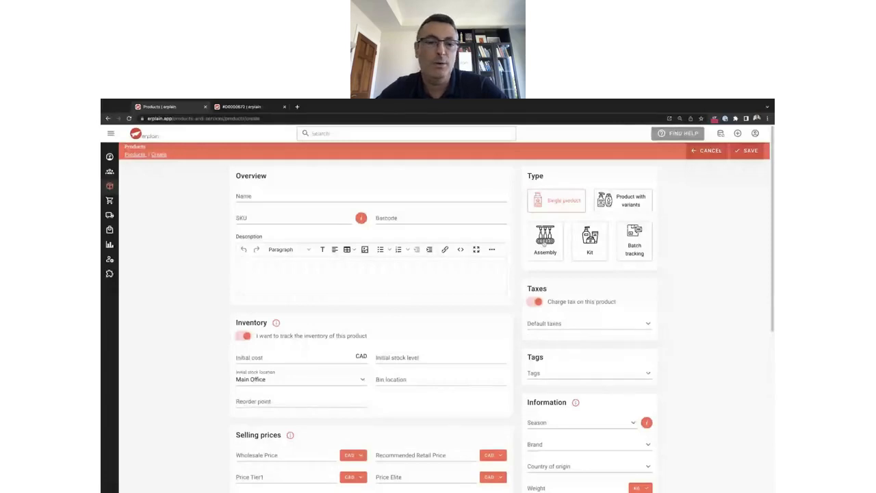
- Set the new product's type to Assembly and name it Table
{"action": "left_click", "coordinate": [546, 241]}
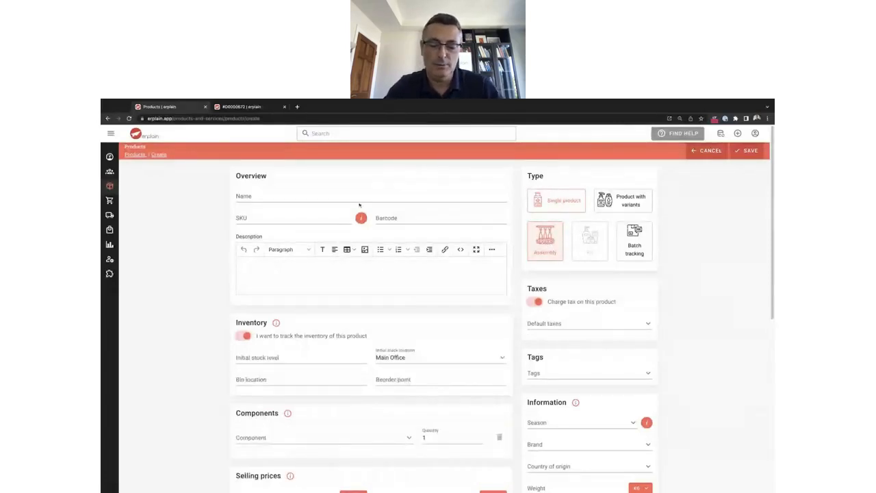
{"action": "left_click", "coordinate": [315, 196]}
{"action": "type", "text": "Table"}
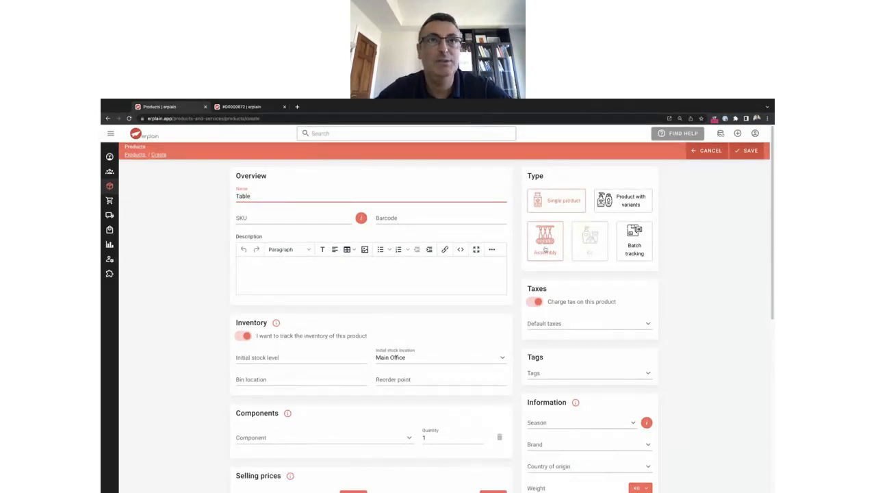
- Add Legs table as a component of the Table assembly with a quantity of 4
{"action": "scroll", "coordinate": [306, 420], "scroll_direction": "down", "scroll_amount": 1}
{"action": "scroll", "coordinate": [306, 421], "scroll_direction": "down", "scroll_amount": 3}
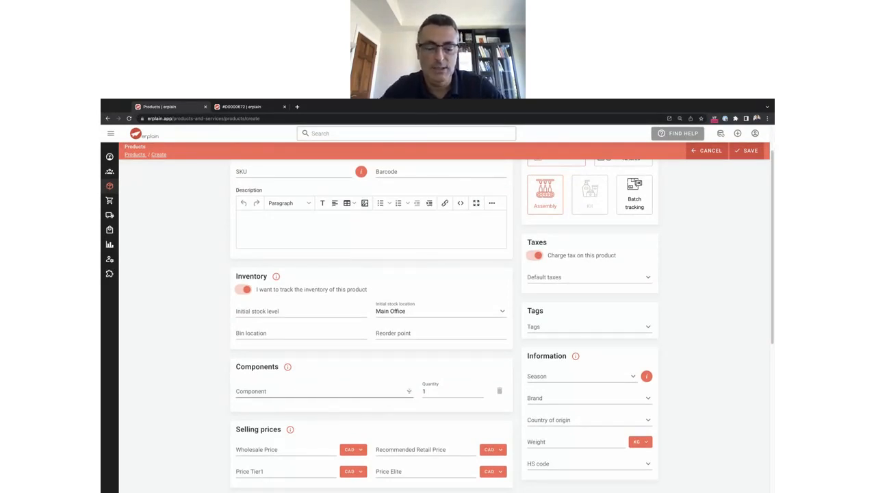
{"action": "left_click", "coordinate": [409, 391]}
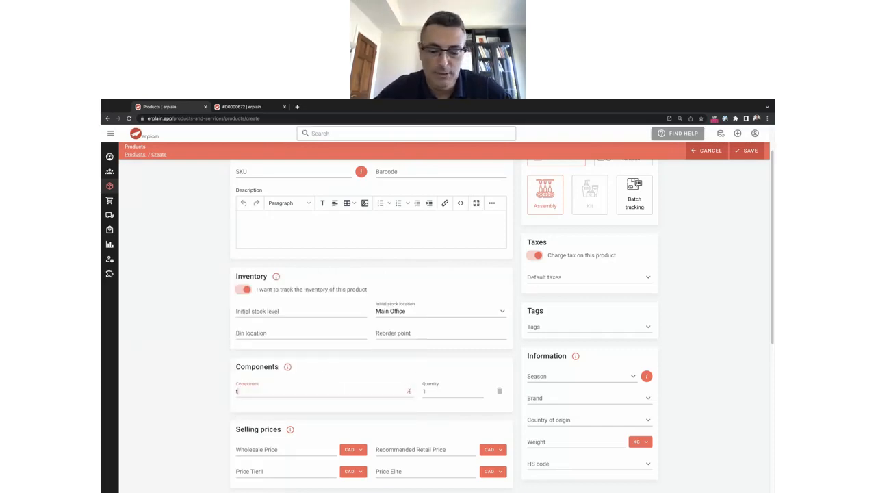
{"action": "type", "text": "tal"}
{"action": "key", "text": "BackSpace"}
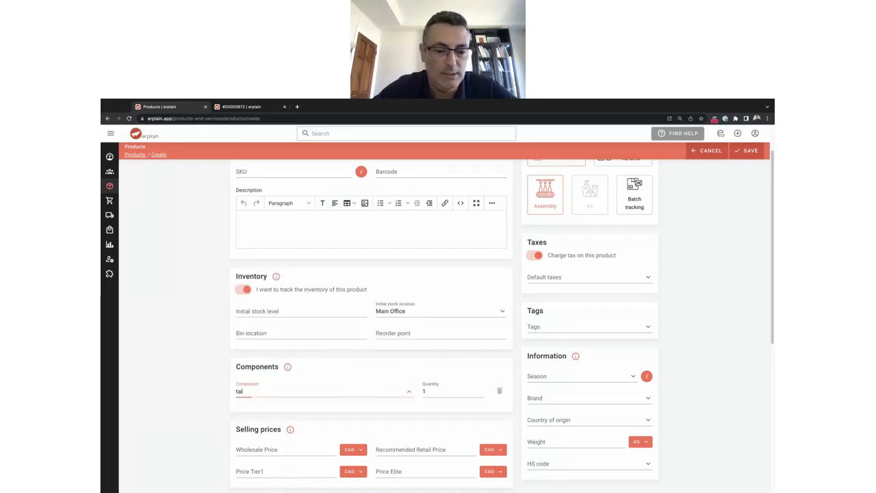
{"action": "type", "text": "bl"}
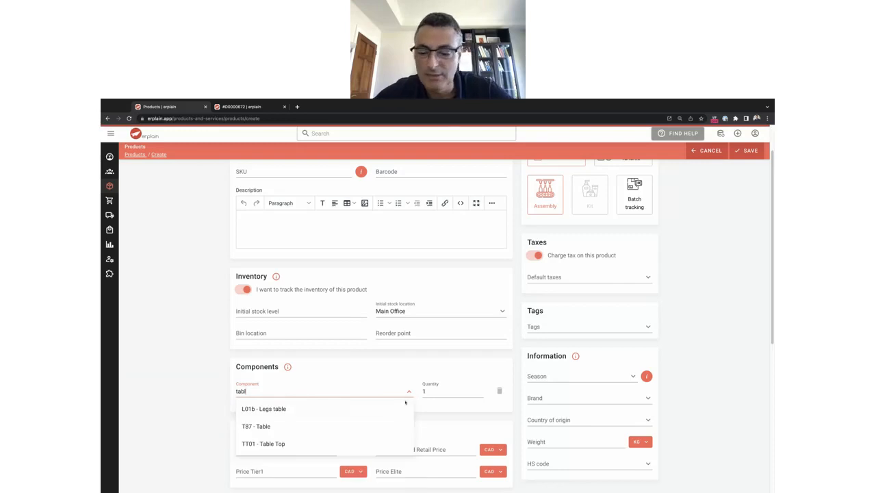
{"action": "left_click", "coordinate": [308, 408]}
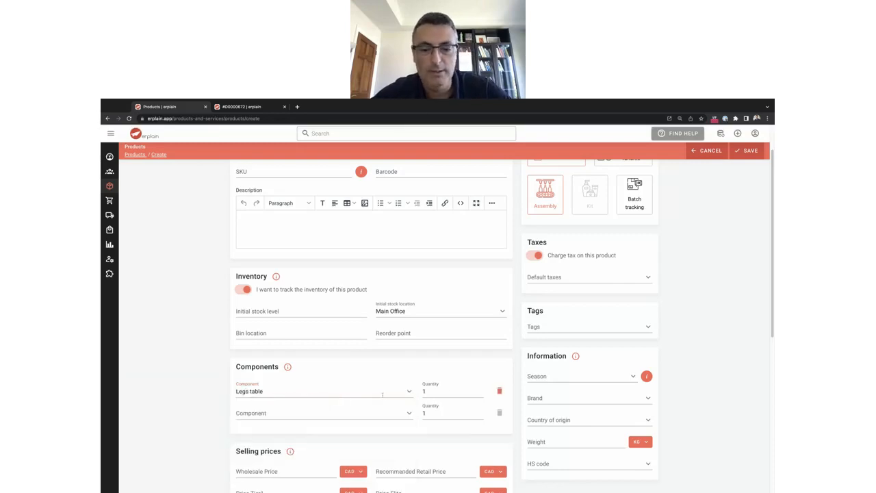
{"action": "left_click", "coordinate": [447, 393]}
{"action": "key", "text": "BackSpace"}
{"action": "type", "text": "4"}
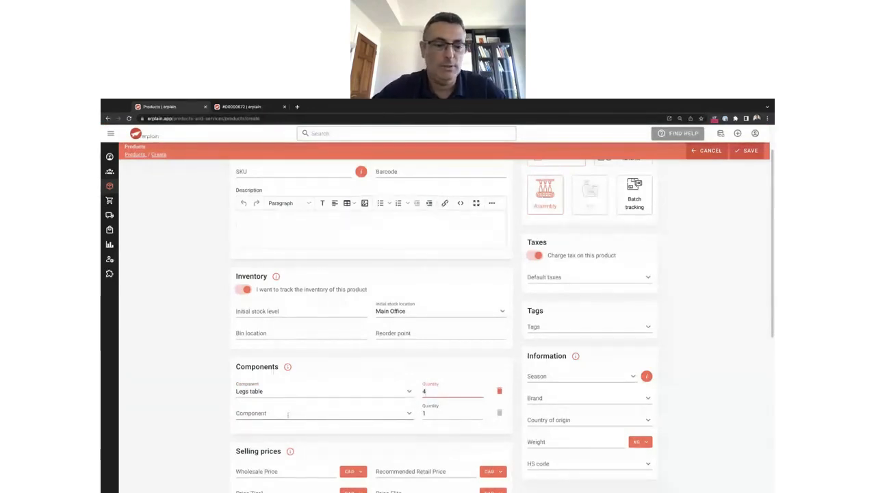
- Add Table Top as the second component of the Table assembly with a quantity of 1
{"action": "left_click", "coordinate": [293, 414]}
{"action": "type", "text": "table"}
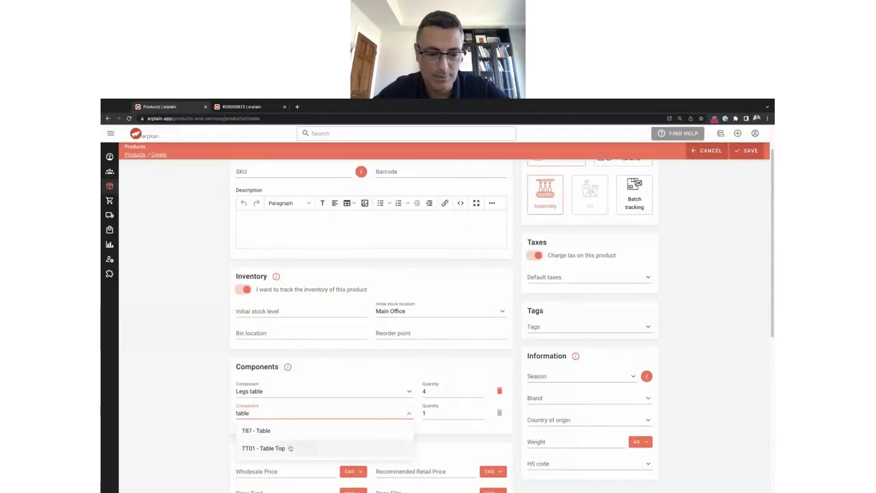
{"action": "left_click", "coordinate": [293, 448]}
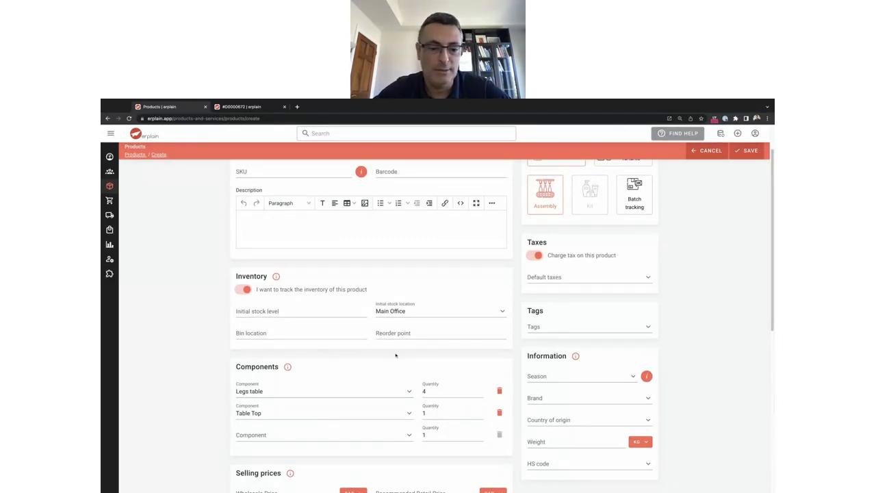
- Review the Table product form's inventory, component, price and image sections
{"action": "scroll", "coordinate": [360, 356], "scroll_direction": "up", "scroll_amount": 1}
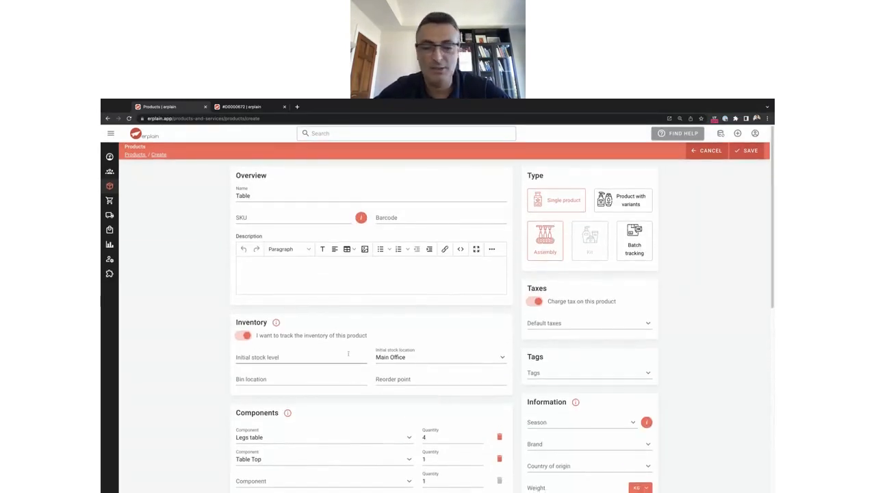
{"action": "scroll", "coordinate": [322, 363], "scroll_direction": "down", "scroll_amount": 1}
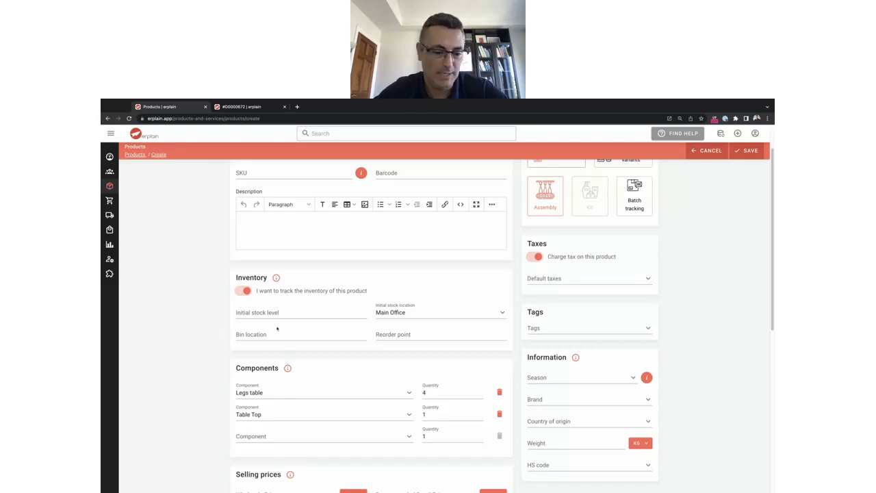
{"action": "scroll", "coordinate": [294, 403], "scroll_direction": "down", "scroll_amount": 3}
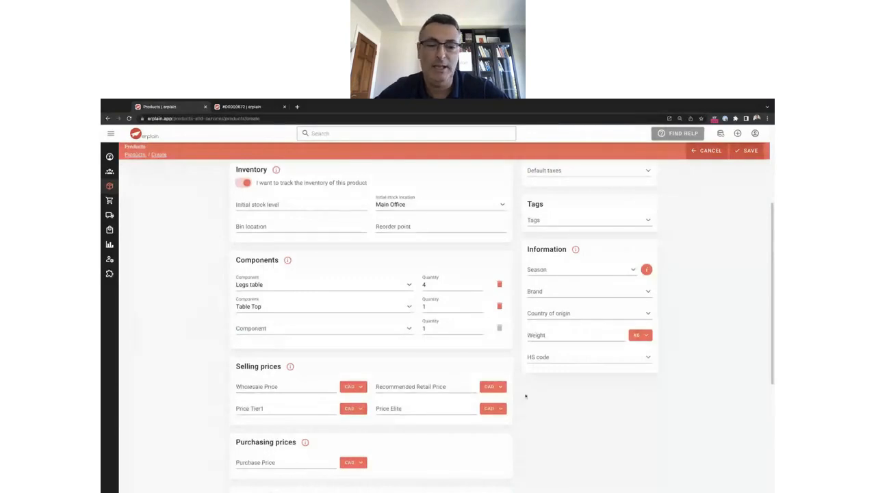
{"action": "scroll", "coordinate": [532, 408], "scroll_direction": "down", "scroll_amount": 3}
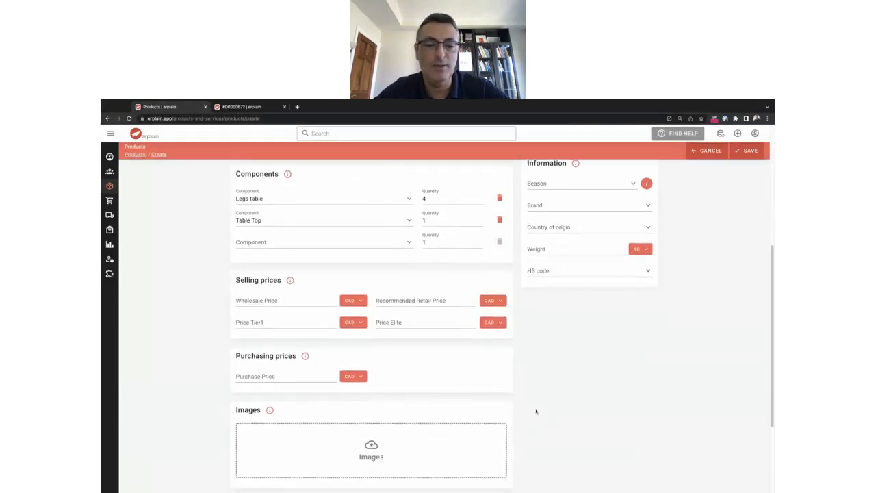
{"action": "scroll", "coordinate": [534, 409], "scroll_direction": "up", "scroll_amount": 5}
{"action": "scroll", "coordinate": [533, 408], "scroll_direction": "up", "scroll_amount": 2}
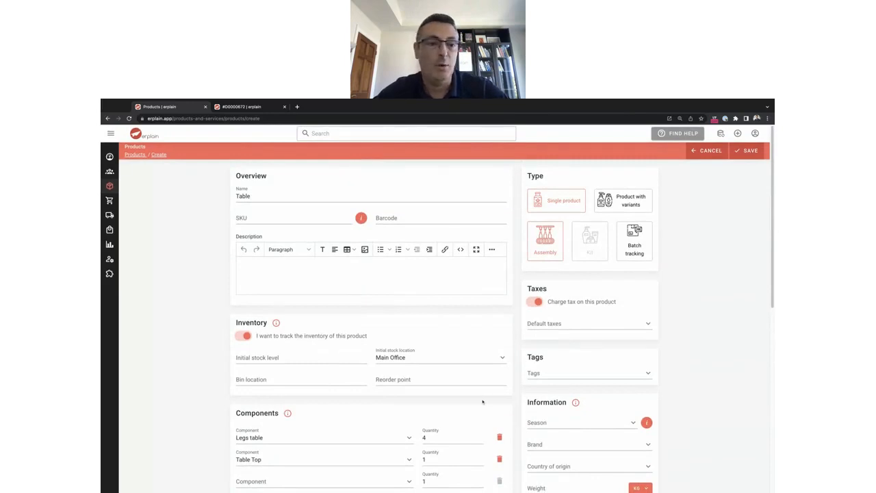
{"action": "left_click", "coordinate": [742, 152]}
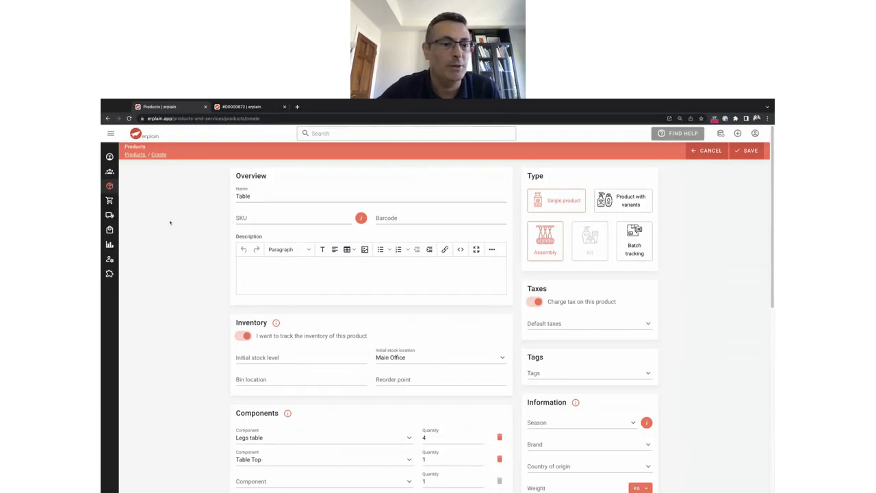
- Open the assembly transformation page and load the existing T87 Table assembly at Main Office
{"action": "mouse_move", "coordinate": [126, 213]}
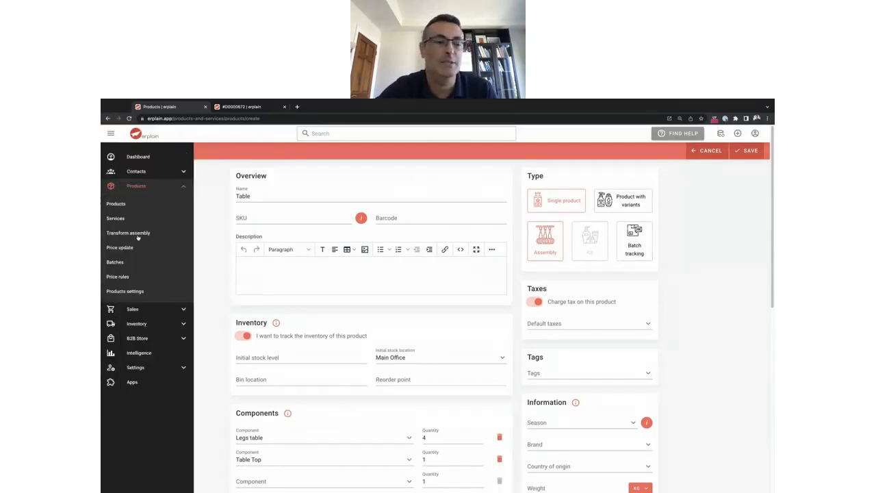
{"action": "left_click", "coordinate": [127, 234]}
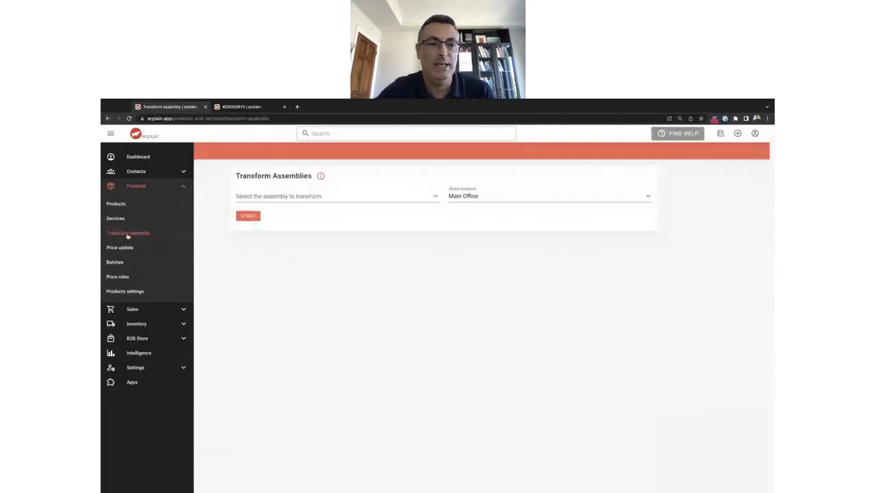
{"action": "left_click", "coordinate": [303, 196]}
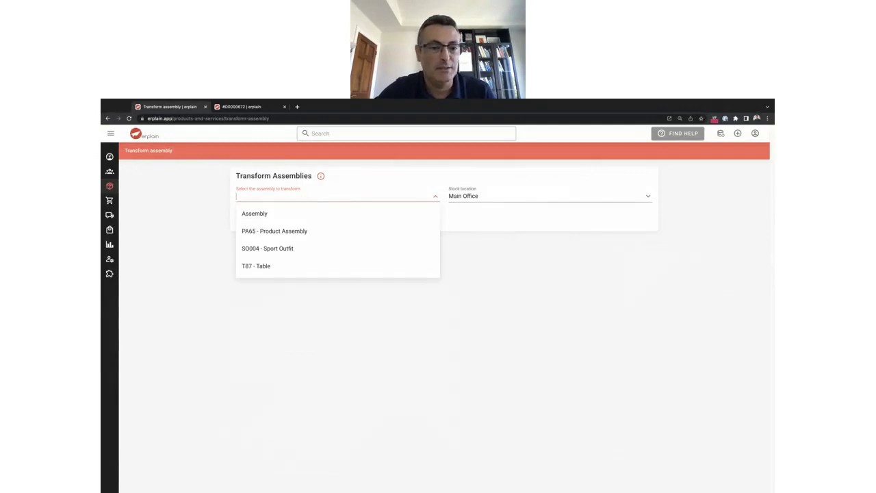
{"action": "left_click", "coordinate": [276, 267]}
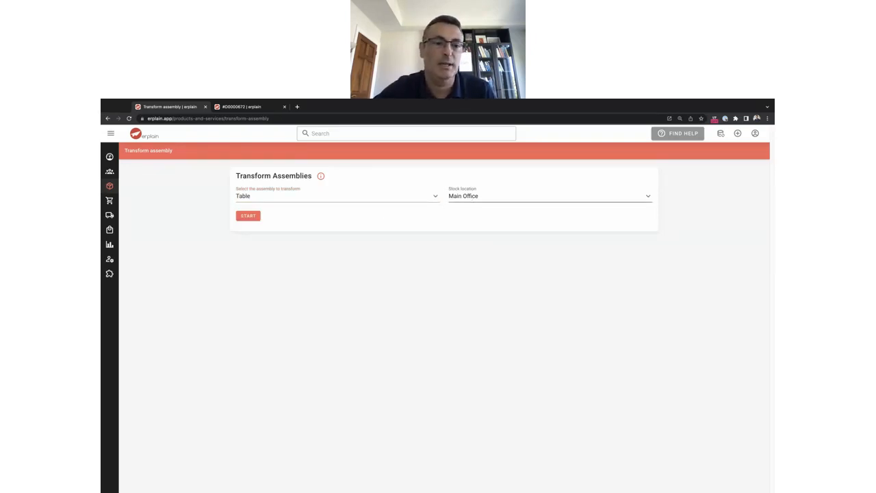
{"action": "left_click", "coordinate": [255, 218]}
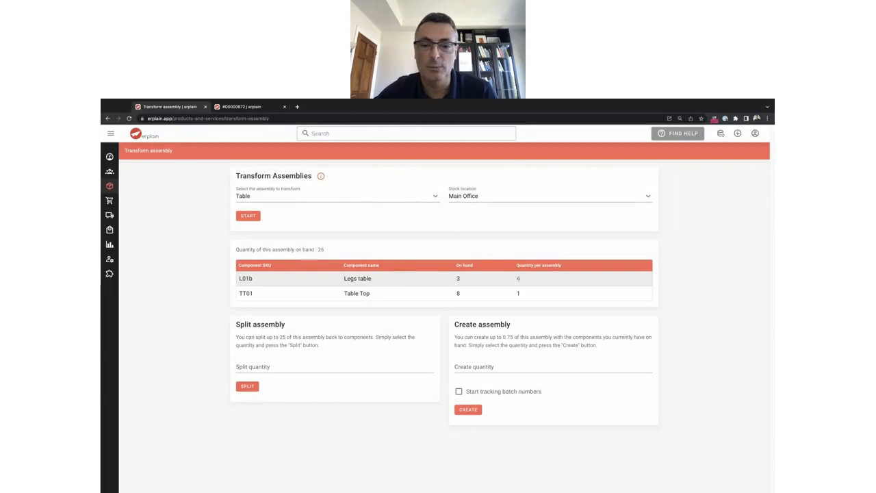
- Check the Table's required and on-hand component quantities, and create 2 Table assemblies from them at Main Office
{"action": "double_click", "coordinate": [522, 278]}
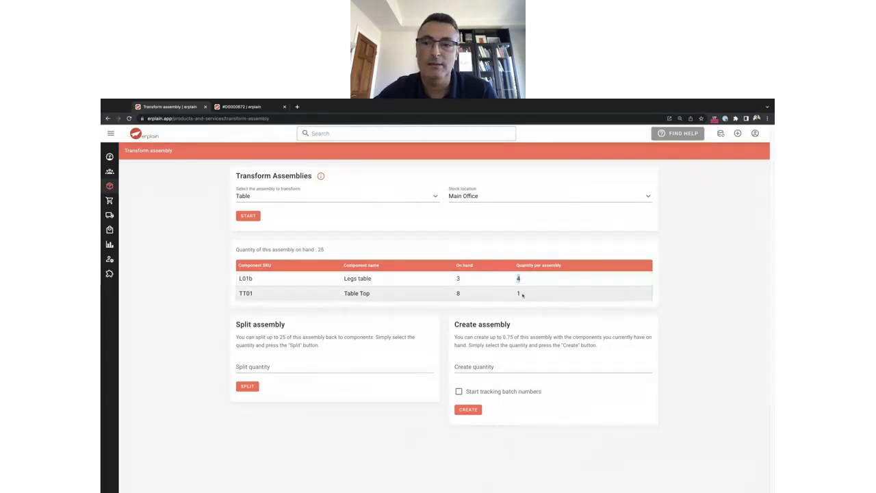
{"action": "double_click", "coordinate": [520, 294]}
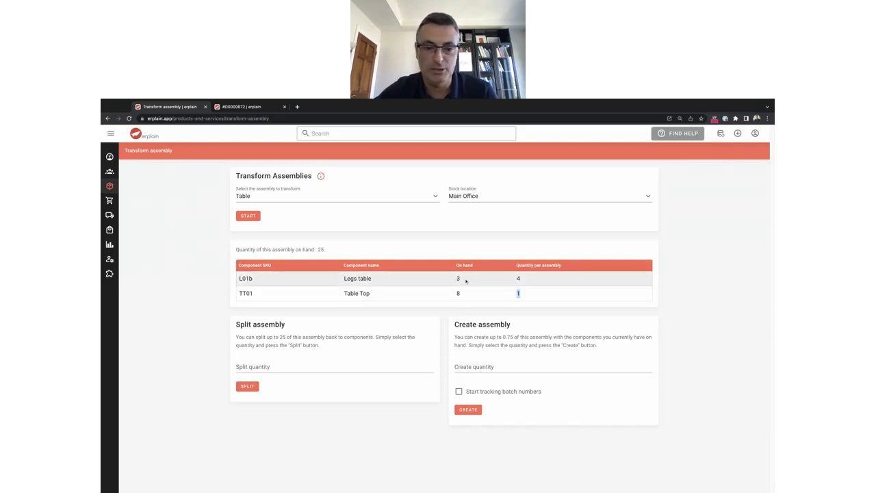
{"action": "left_click", "coordinate": [461, 280]}
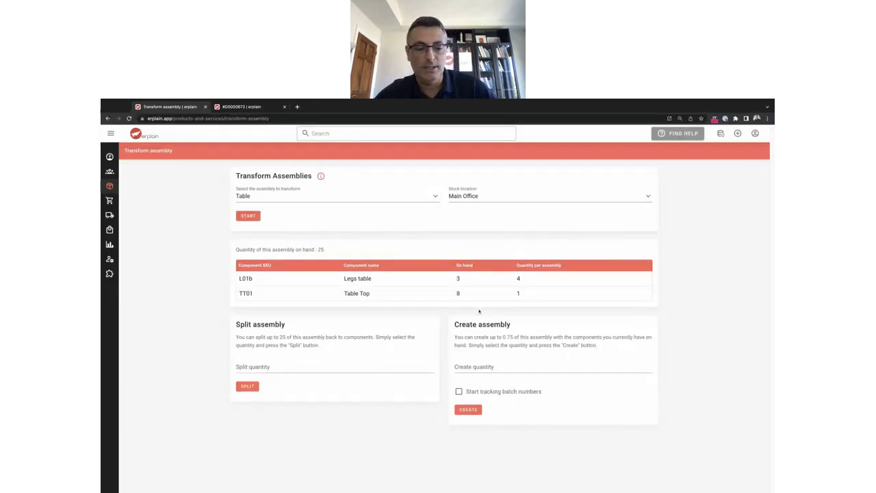
{"action": "left_click", "coordinate": [466, 366]}
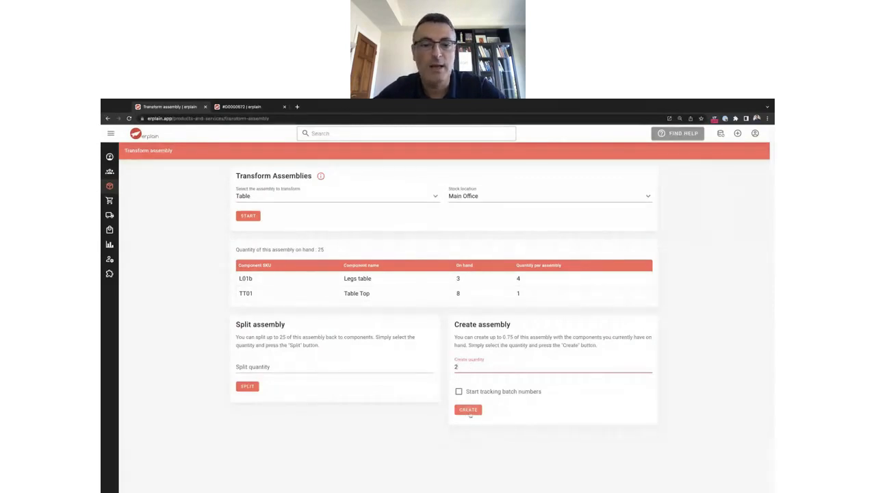
{"action": "left_click", "coordinate": [523, 278]}
{"action": "double_click", "coordinate": [523, 279]}
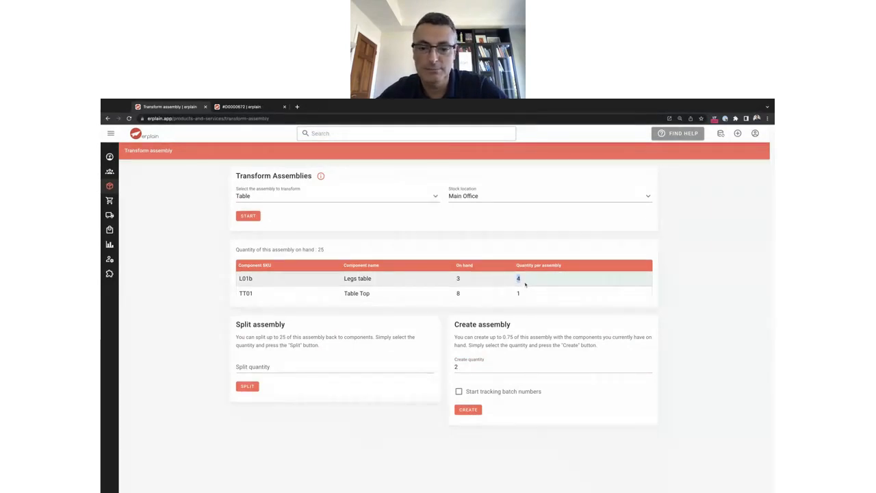
{"action": "double_click", "coordinate": [518, 293]}
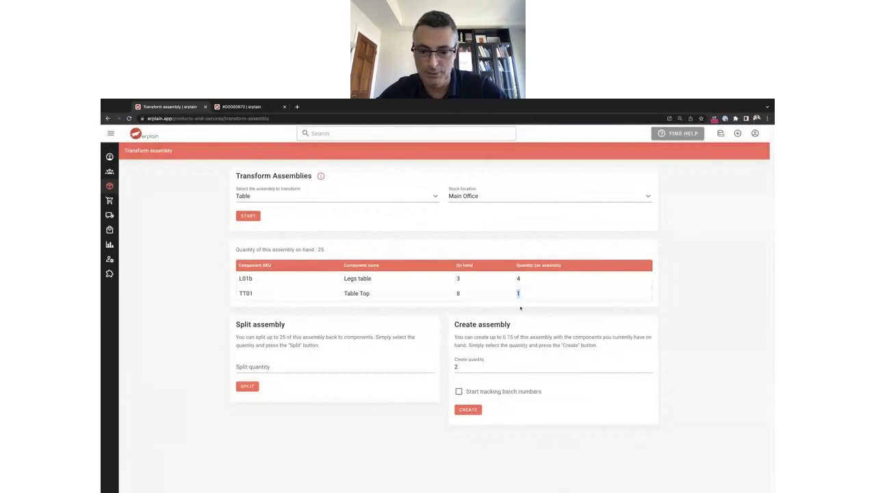
{"action": "left_click", "coordinate": [689, 300]}
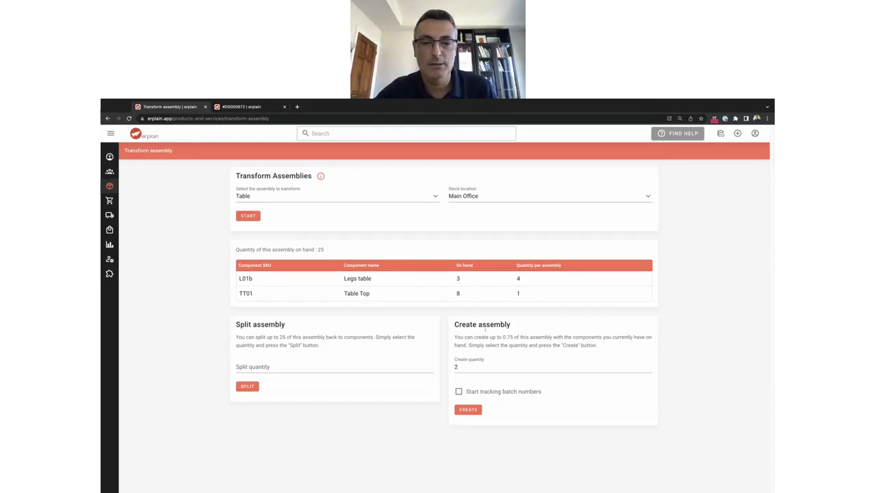
{"action": "left_click", "coordinate": [468, 410]}
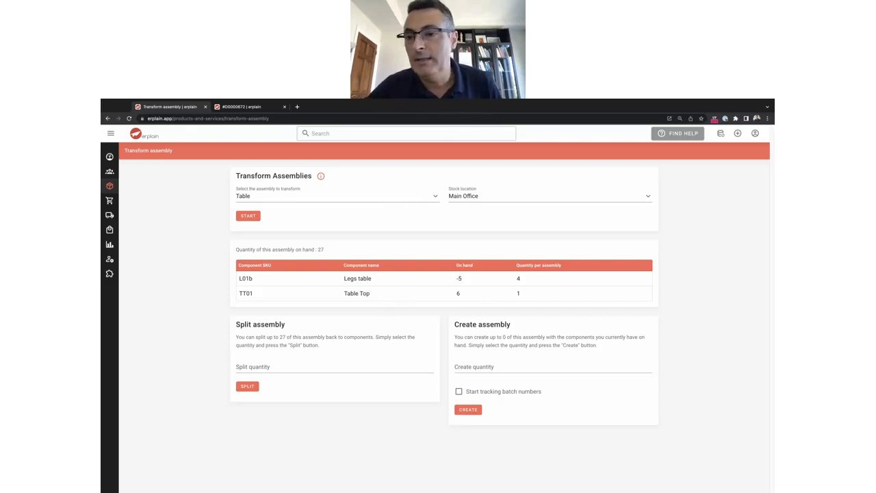
- Start a new product of type Kit with a kit discount rate of 10 percent
{"action": "left_click", "coordinate": [737, 133]}
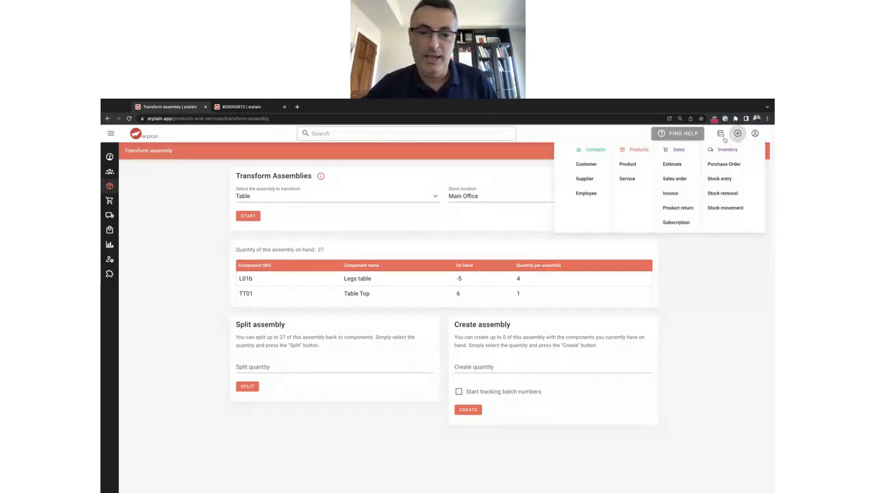
{"action": "left_click", "coordinate": [631, 163]}
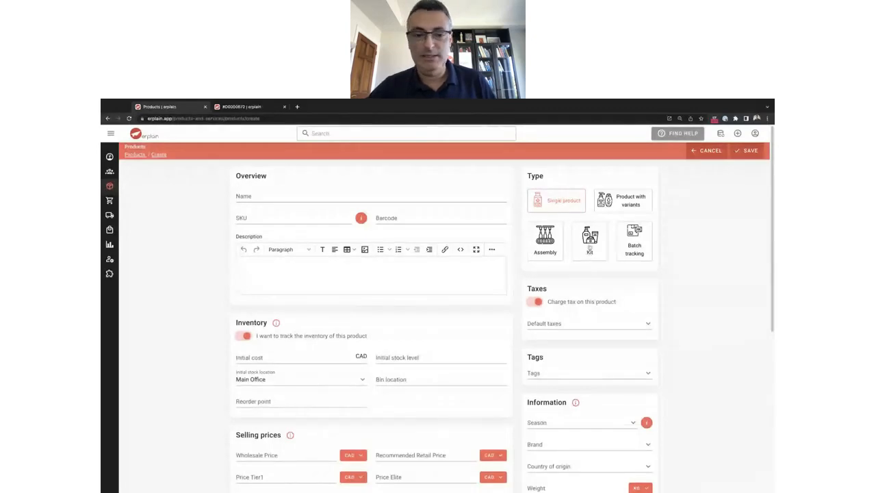
{"action": "left_click", "coordinate": [589, 249]}
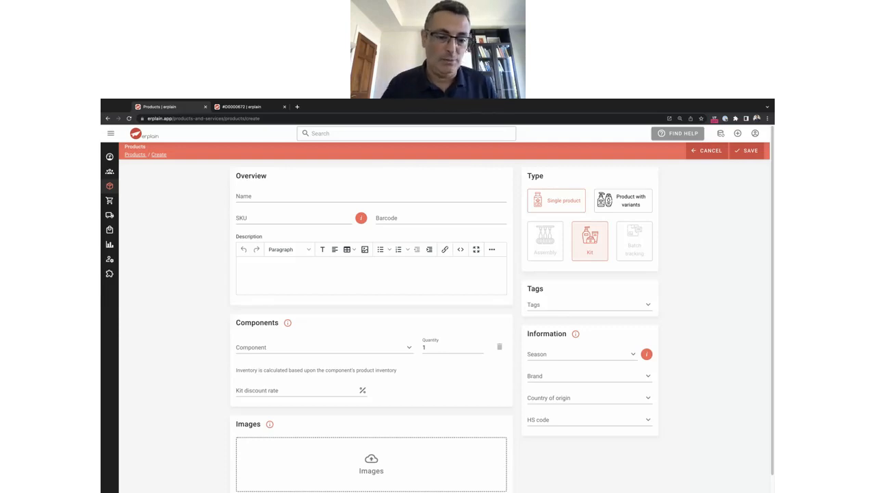
{"action": "left_click", "coordinate": [257, 389]}
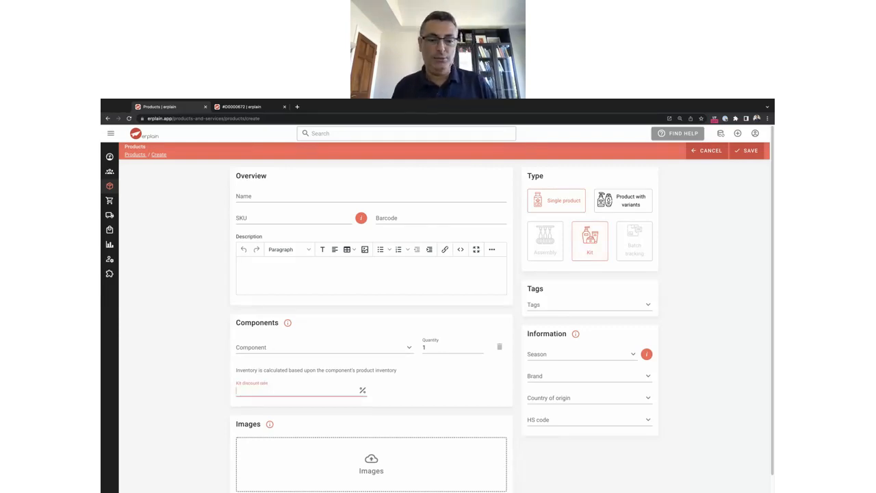
{"action": "type", "text": "10"}
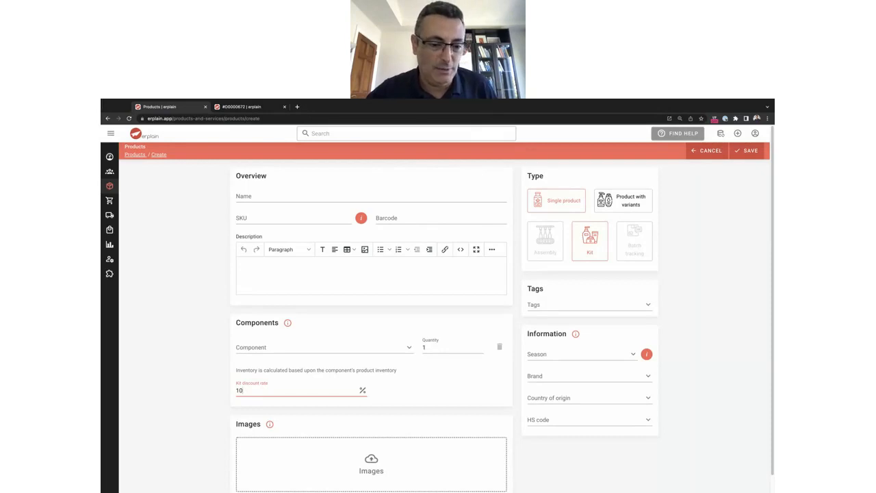
- Add Cool Jacket - L - Orange as the kit's first component with a quantity of 1
{"action": "left_click", "coordinate": [269, 348]}
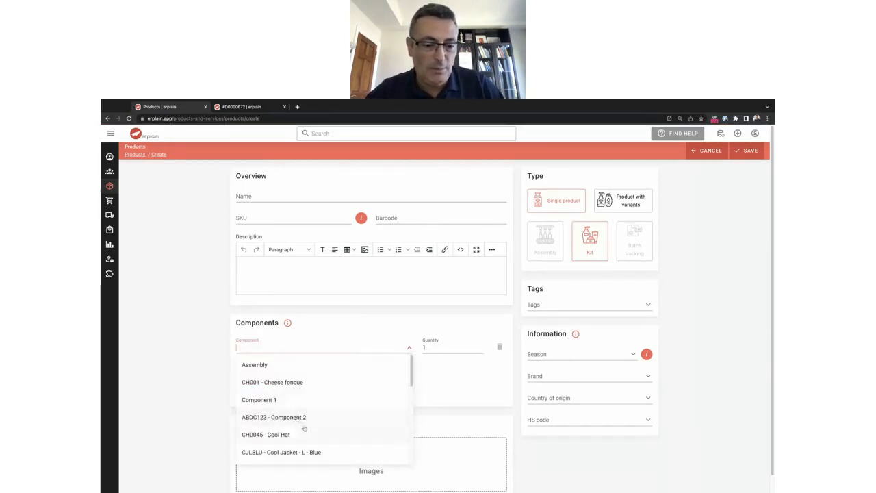
{"action": "scroll", "coordinate": [301, 419], "scroll_direction": "down", "scroll_amount": 2}
{"action": "left_click", "coordinate": [303, 411]}
- Add Cool Pants - L - Black as the kit's second component with a quantity of 2
{"action": "left_click", "coordinate": [296, 368]}
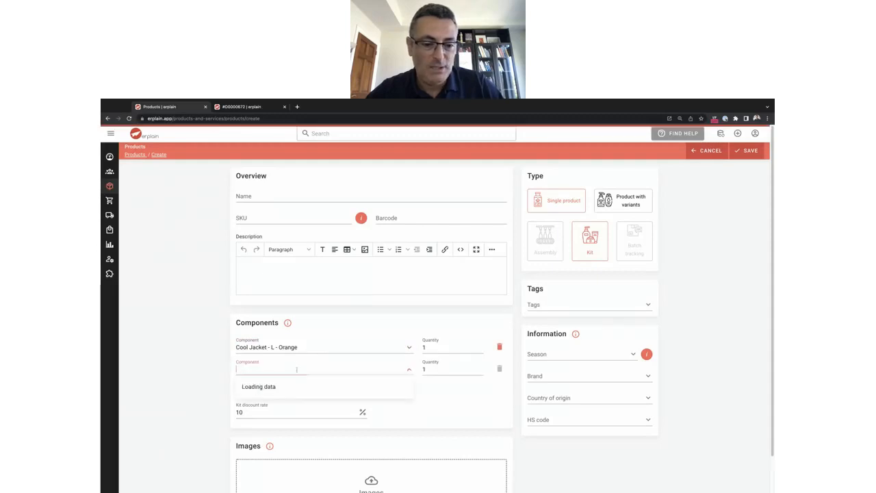
{"action": "scroll", "coordinate": [308, 418], "scroll_direction": "down", "scroll_amount": 4}
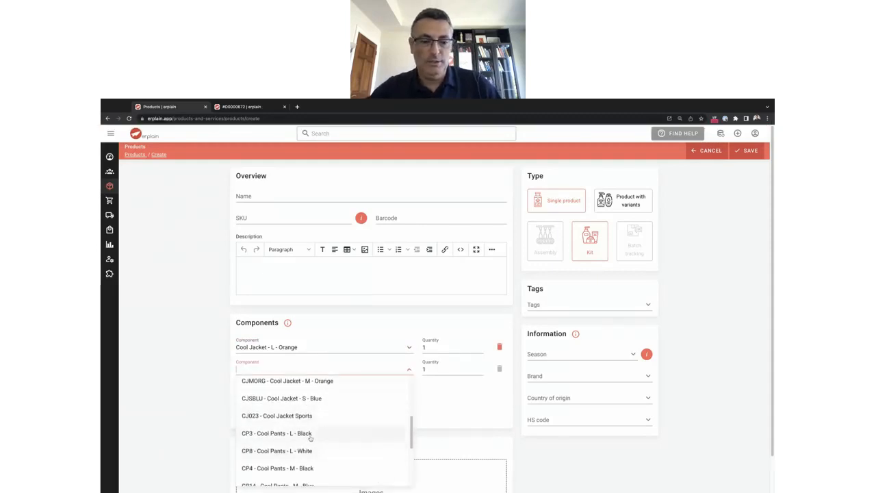
{"action": "left_click", "coordinate": [312, 435]}
{"action": "left_click", "coordinate": [442, 370]}
{"action": "key", "text": "BackSpace"}
{"action": "type", "text": "2"}
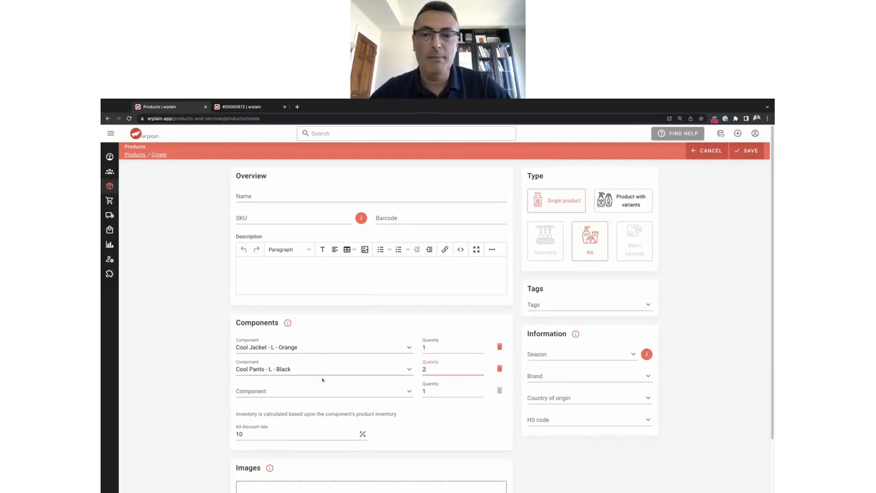
{"action": "left_click", "coordinate": [262, 197]}
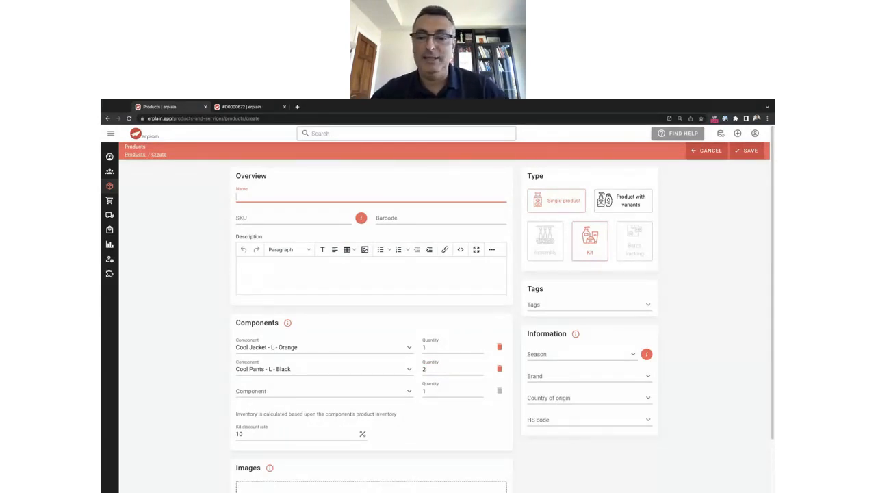
{"action": "left_click", "coordinate": [692, 283]}
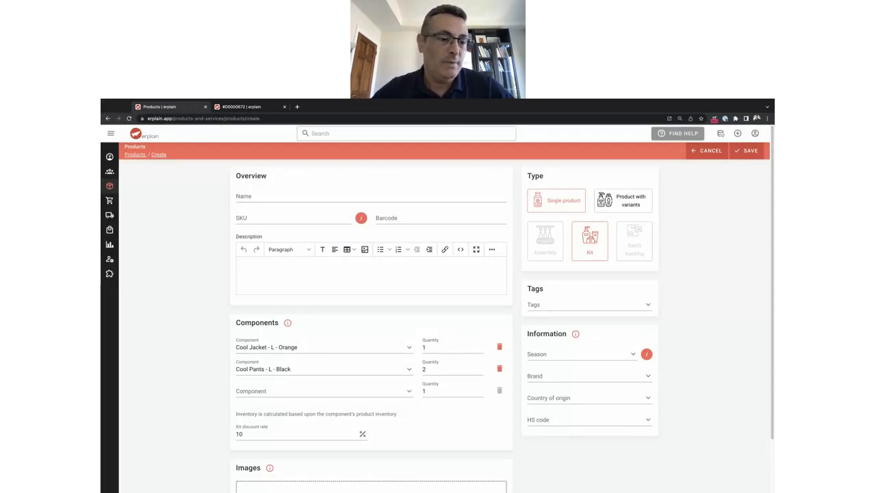
- Open the inventory stock levels and filter the products by names containing "kit"
{"action": "mouse_move", "coordinate": [115, 202]}
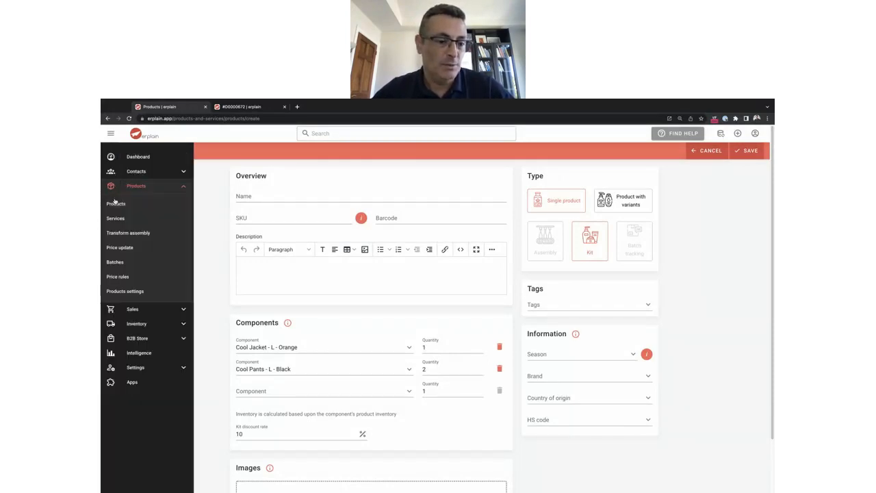
{"action": "left_click", "coordinate": [138, 313]}
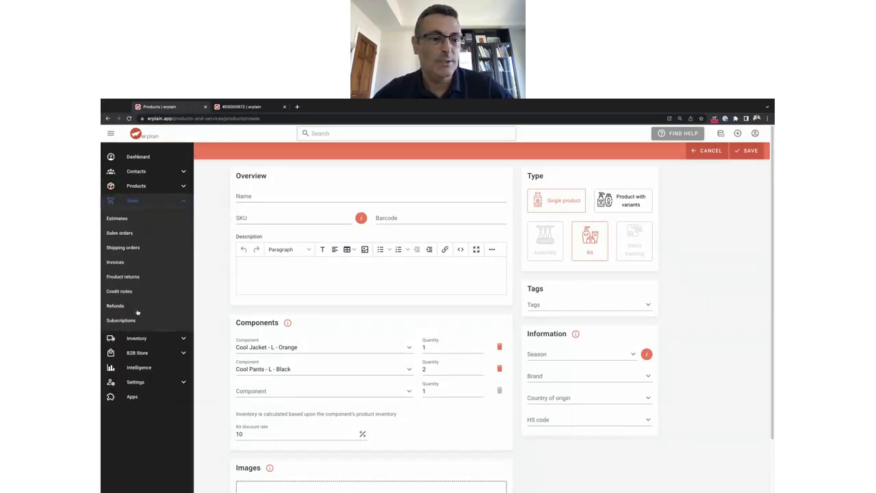
{"action": "left_click", "coordinate": [144, 340]}
{"action": "left_click", "coordinate": [127, 233]}
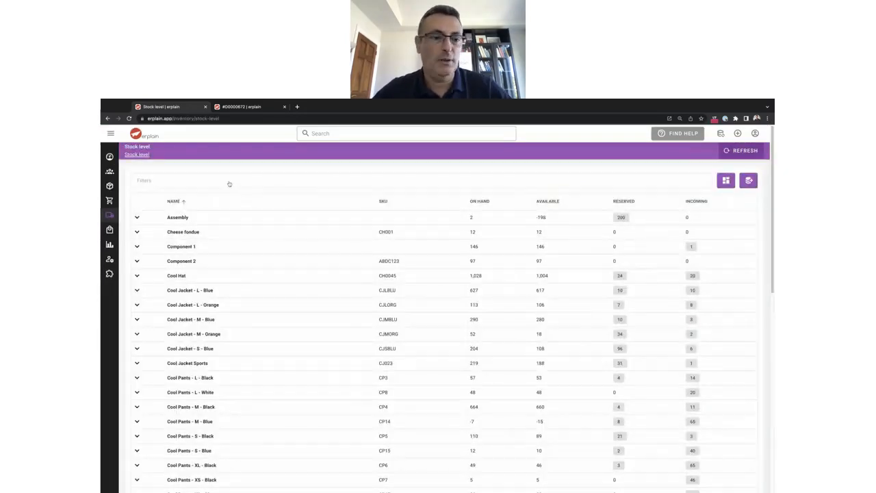
{"action": "left_click", "coordinate": [230, 181]}
{"action": "type", "text": "kit"}
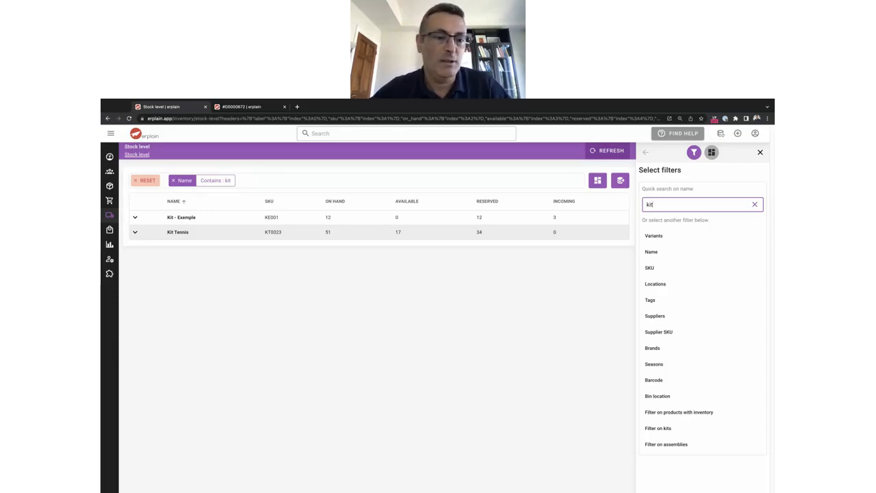
- Examine Kit Tennis's stock by location and the inventory details of its components at Main Office
{"action": "left_click", "coordinate": [136, 234]}
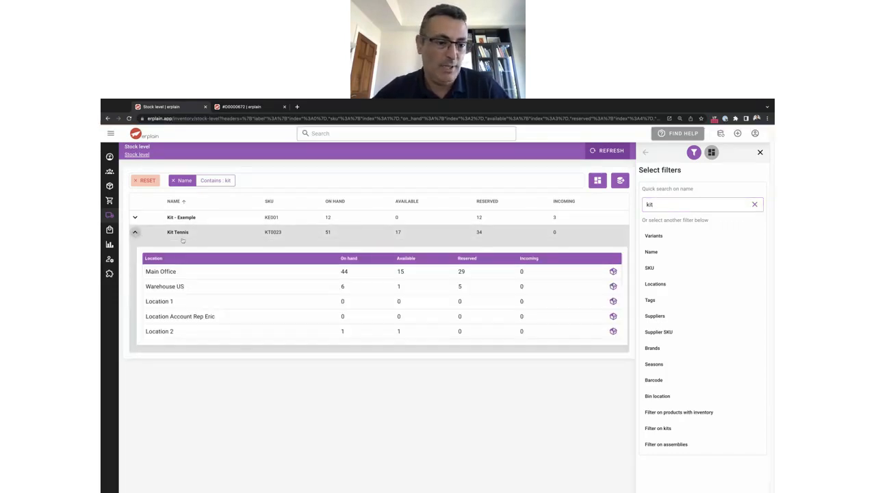
{"action": "left_click", "coordinate": [613, 271]}
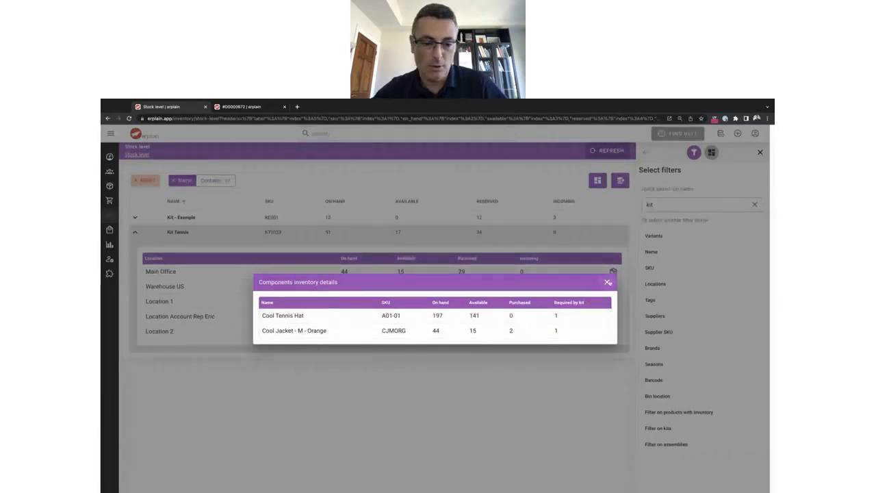
{"action": "left_click", "coordinate": [607, 281]}
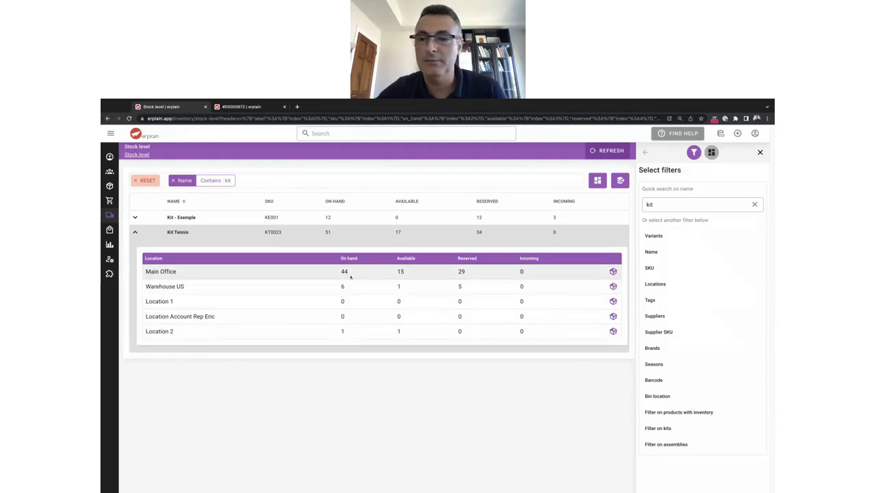
{"action": "left_click", "coordinate": [135, 233]}
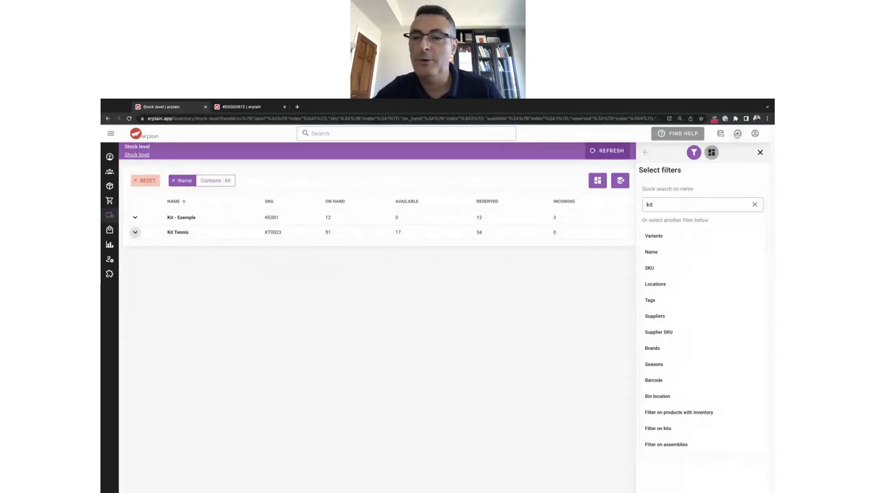
- Start a new invoice with Wind Stores as the customer
{"action": "left_click", "coordinate": [737, 134]}
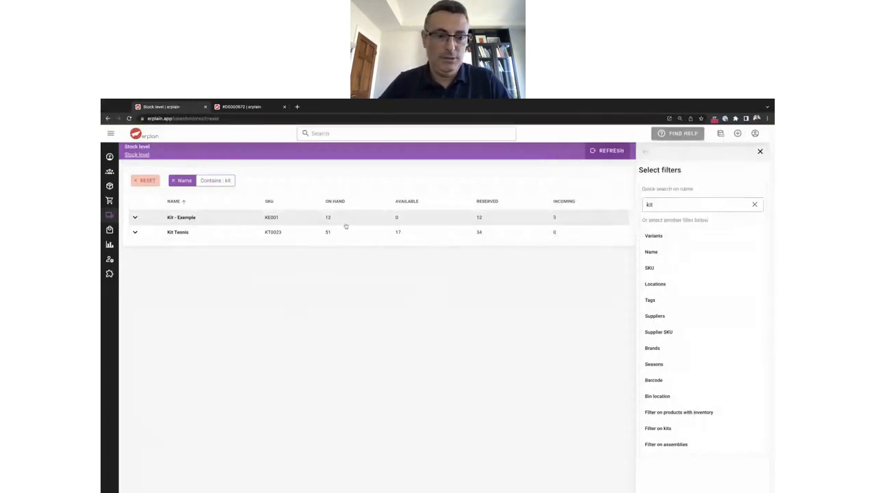
{"action": "left_click", "coordinate": [237, 184]}
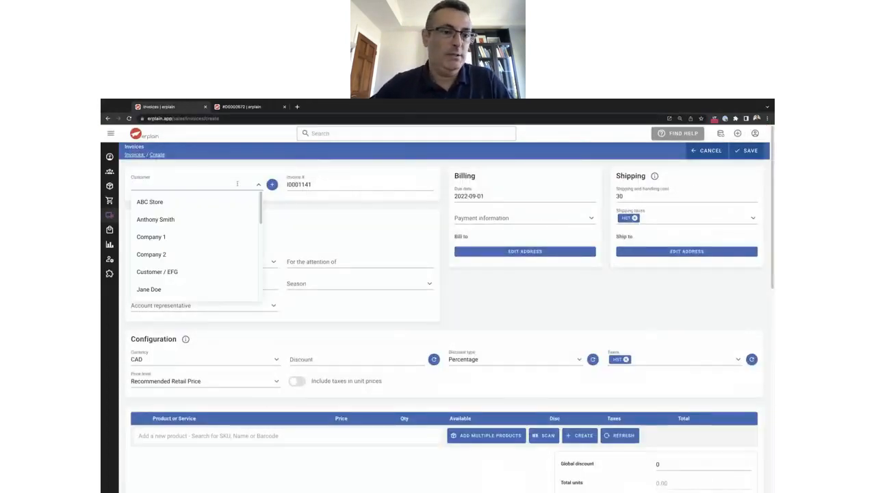
{"action": "type", "text": "win"}
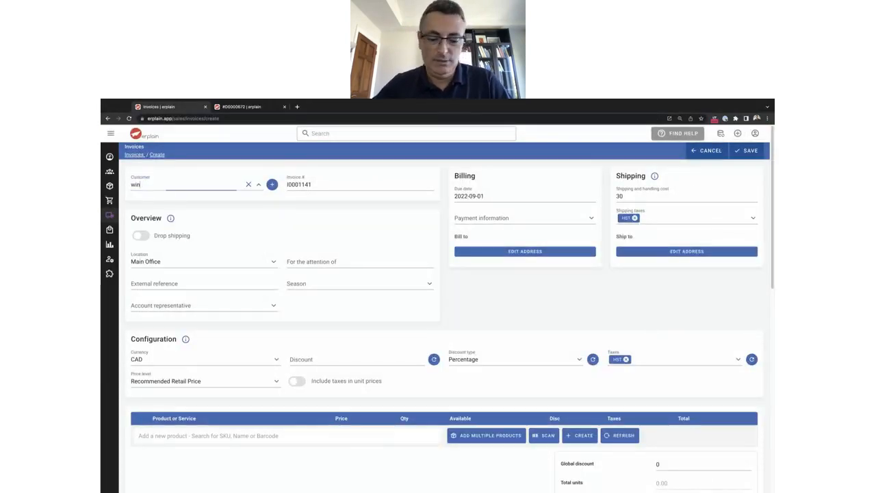
{"action": "left_click", "coordinate": [195, 203]}
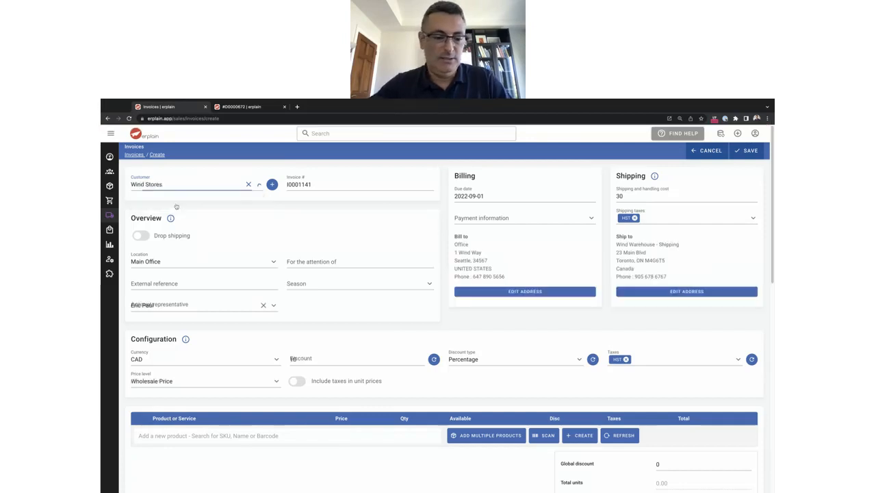
- Add one KT0023 Kit Tennis to the invoice, review its component lines and save the invoice
{"action": "left_click", "coordinate": [178, 437]}
{"action": "type", "text": "kit"}
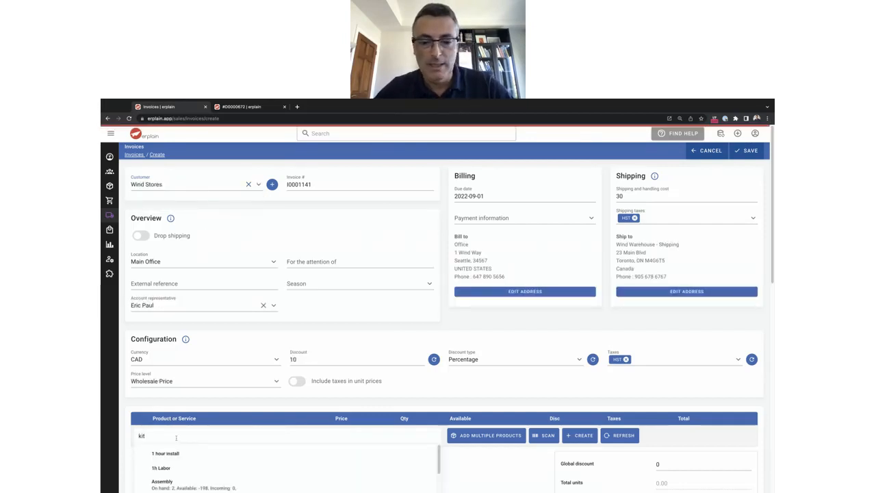
{"action": "scroll", "coordinate": [225, 437], "scroll_direction": "down", "scroll_amount": 1}
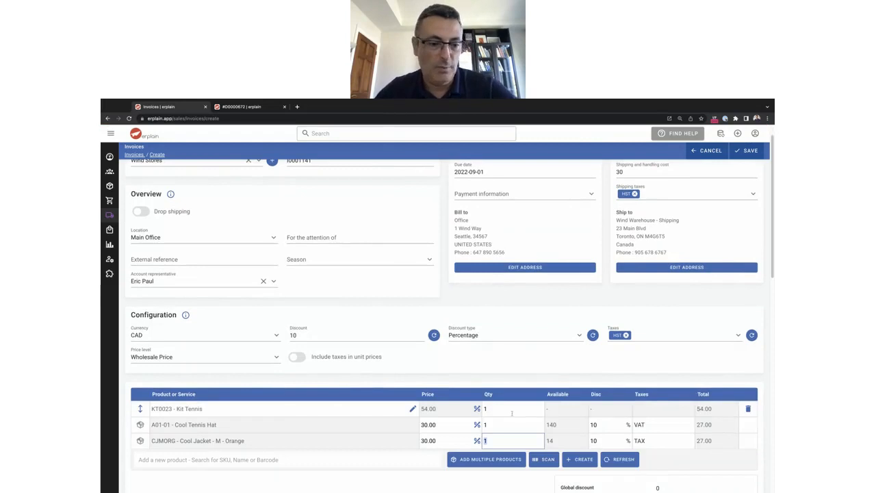
{"action": "scroll", "coordinate": [306, 378], "scroll_direction": "down", "scroll_amount": 2}
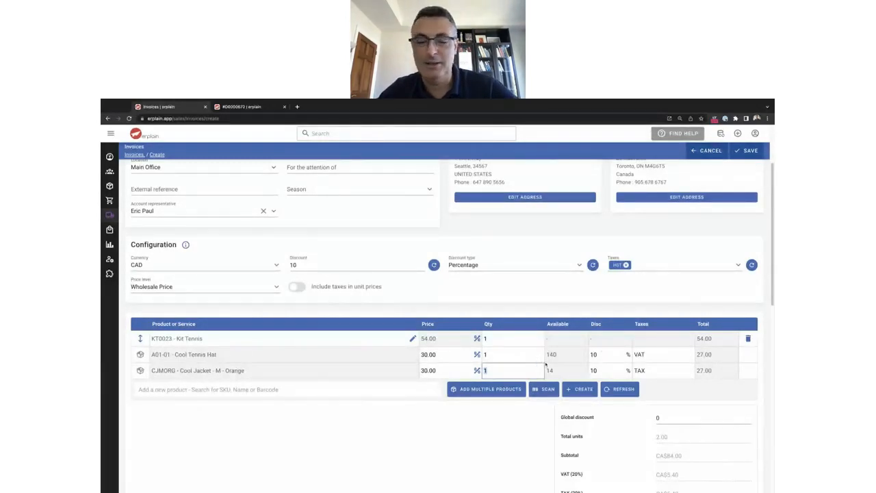
{"action": "left_click", "coordinate": [752, 153]}
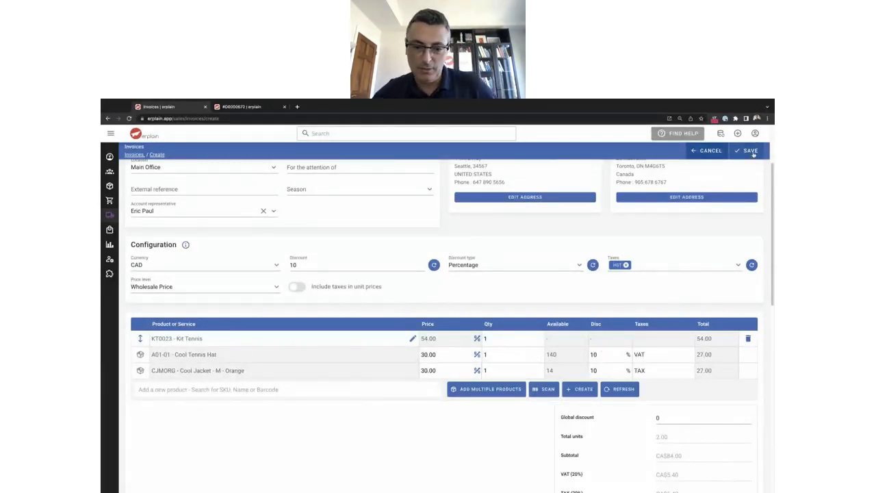
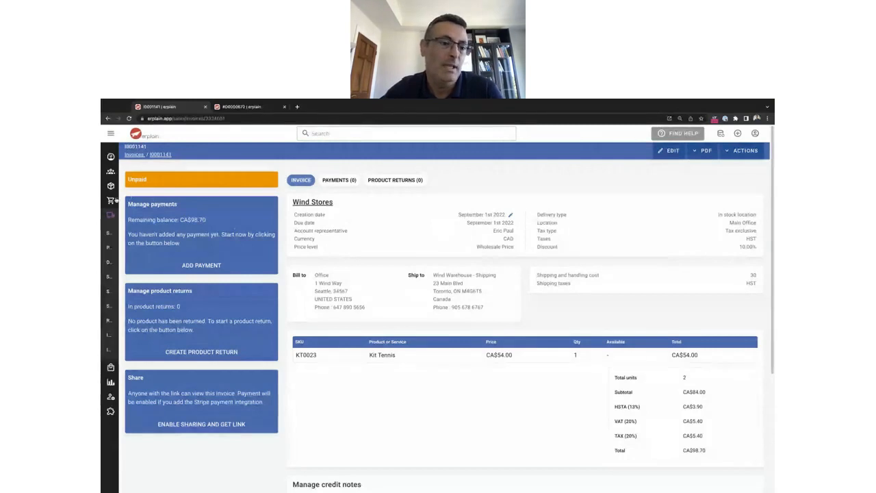
- Open the products list and review its available column settings and its saved views
{"action": "left_click", "coordinate": [135, 187]}
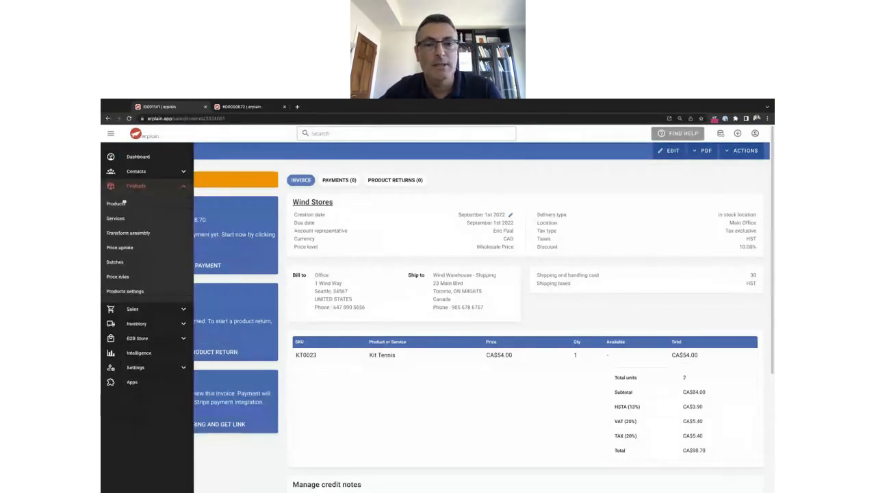
{"action": "left_click", "coordinate": [117, 204]}
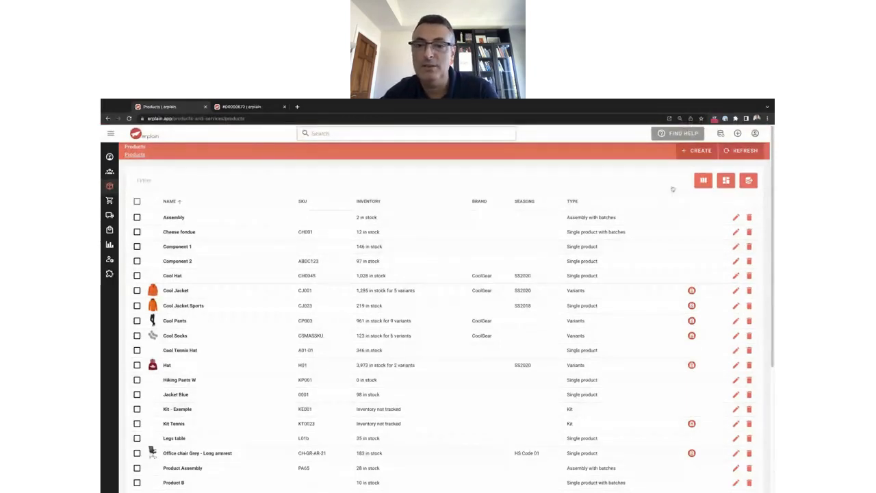
{"action": "left_click", "coordinate": [703, 182]}
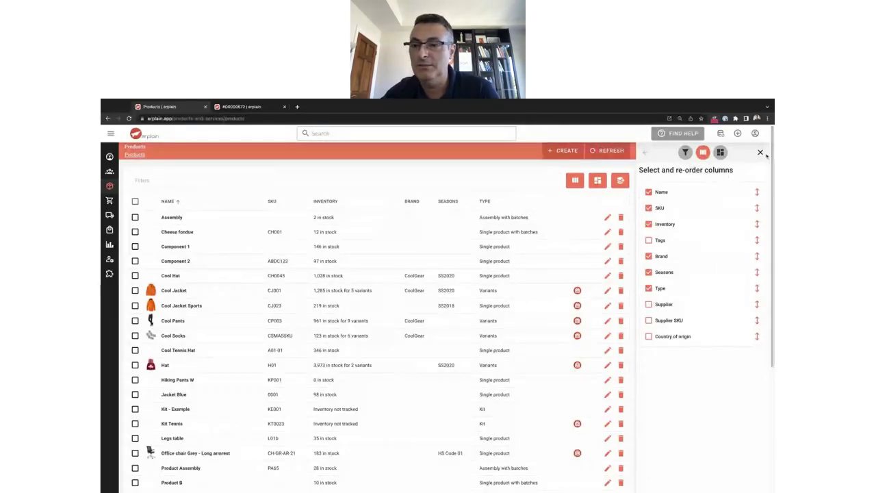
{"action": "left_click", "coordinate": [760, 152]}
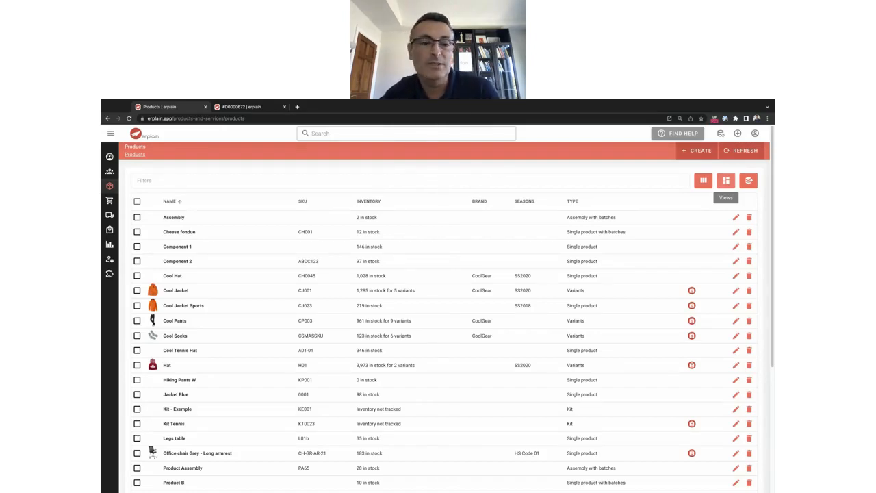
{"action": "left_click", "coordinate": [725, 180]}
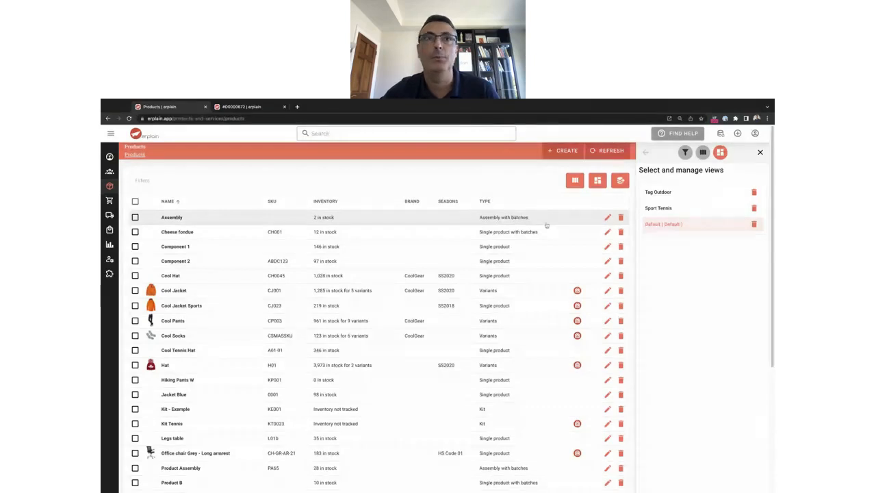
{"action": "left_click", "coordinate": [760, 152]}
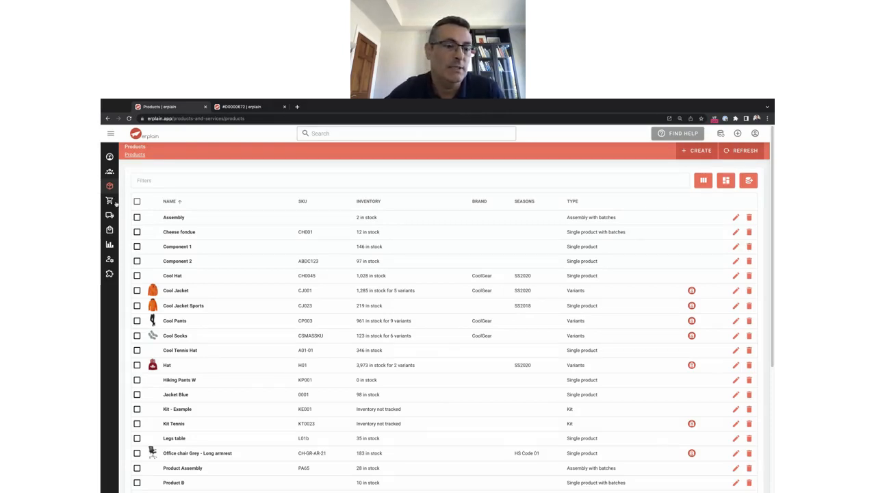
- Open the latest Garmentfac delivery for editing and examine the batch allocation of its Cheese fondue line
{"action": "mouse_move", "coordinate": [120, 202]}
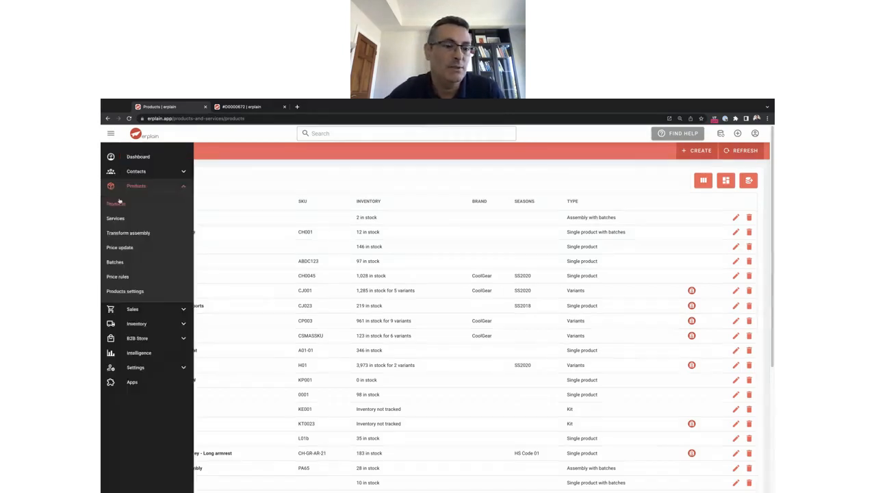
{"action": "left_click", "coordinate": [137, 323]}
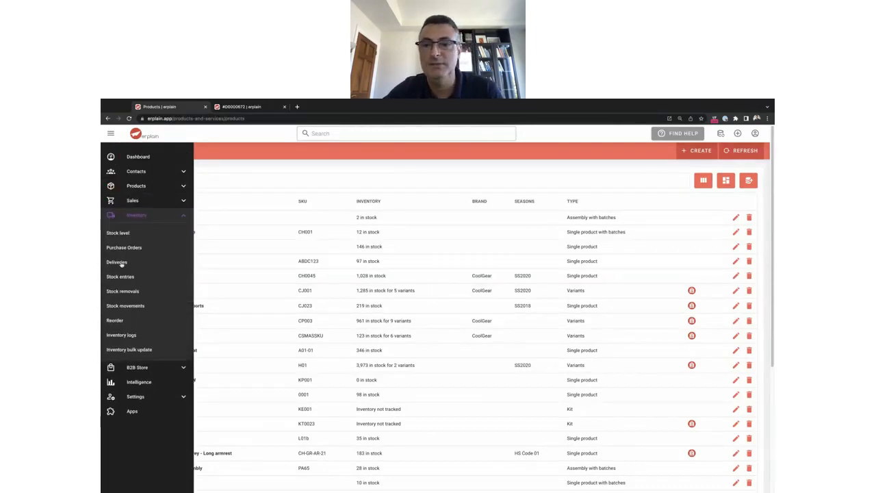
{"action": "left_click", "coordinate": [118, 263]}
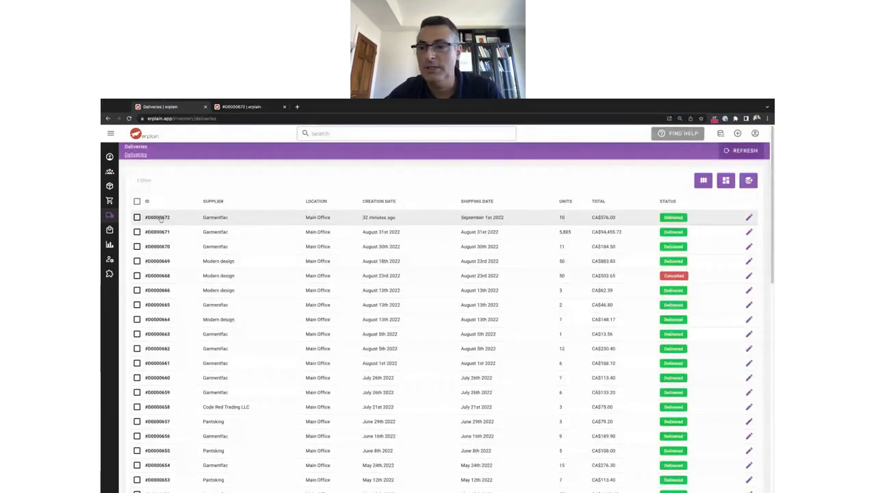
{"action": "left_click", "coordinate": [750, 218]}
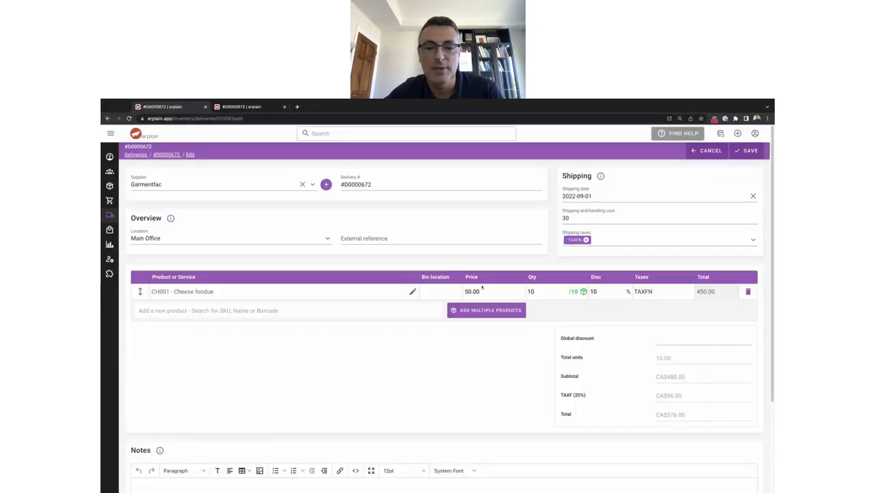
{"action": "left_click", "coordinate": [584, 292]}
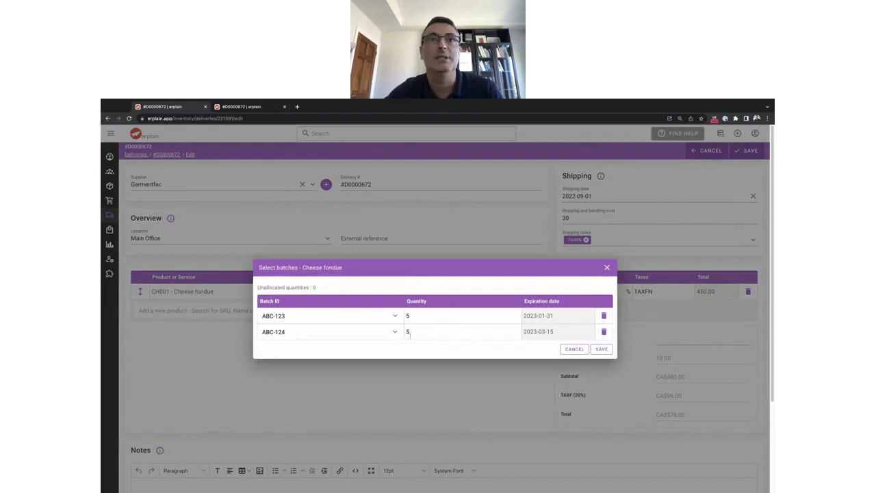
{"action": "left_click", "coordinate": [606, 268]}
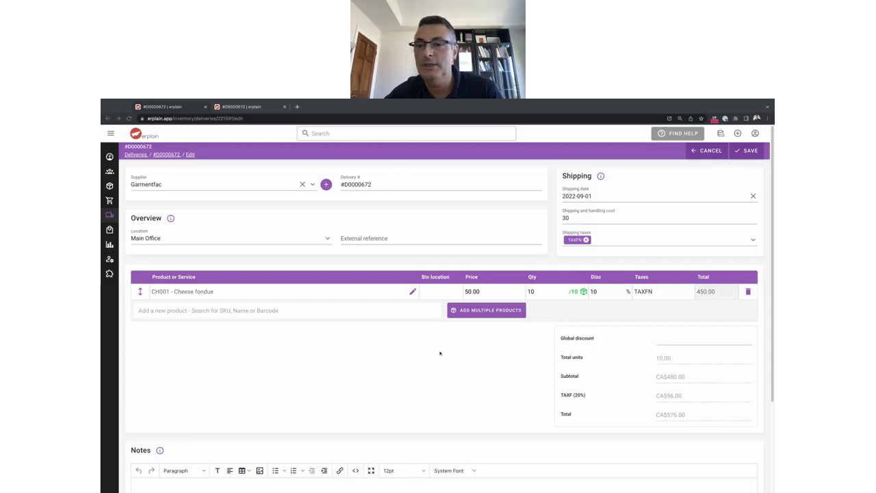
- Start a new product, set its type to Assembly and review its component and purchasing price fields
{"action": "left_click", "coordinate": [737, 133]}
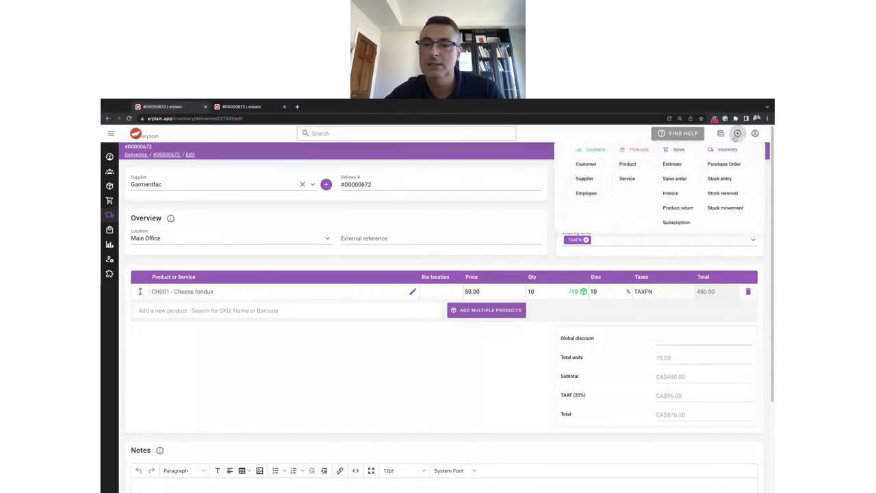
{"action": "left_click", "coordinate": [627, 165]}
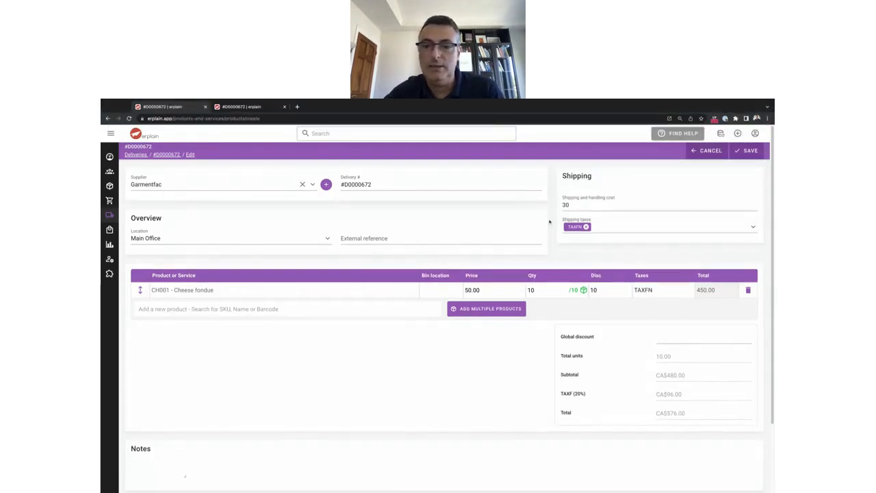
{"action": "left_click", "coordinate": [546, 248]}
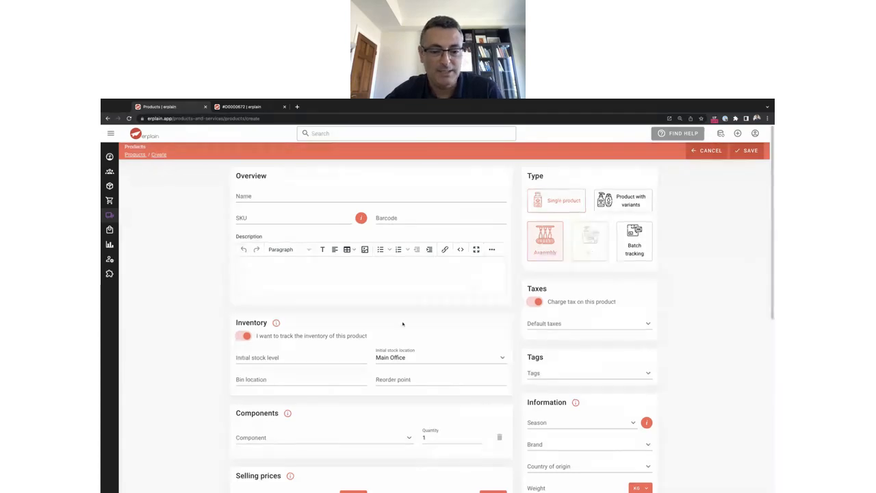
{"action": "scroll", "coordinate": [336, 386], "scroll_direction": "down", "scroll_amount": 2}
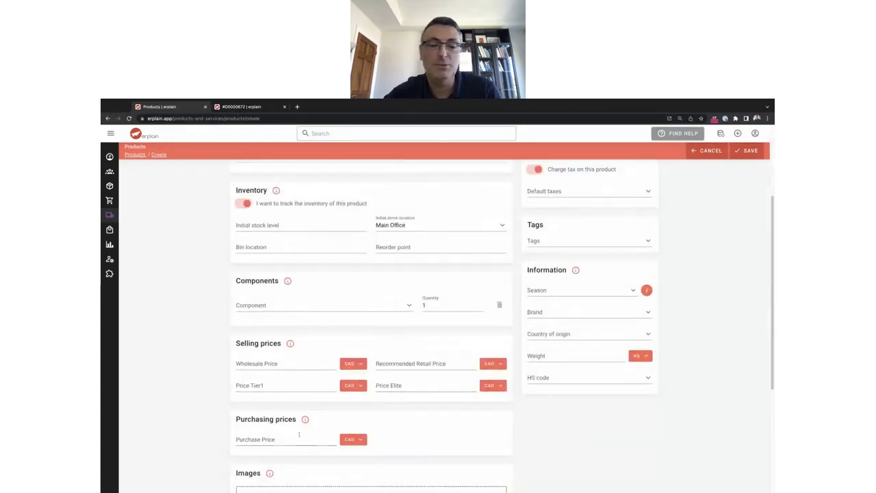